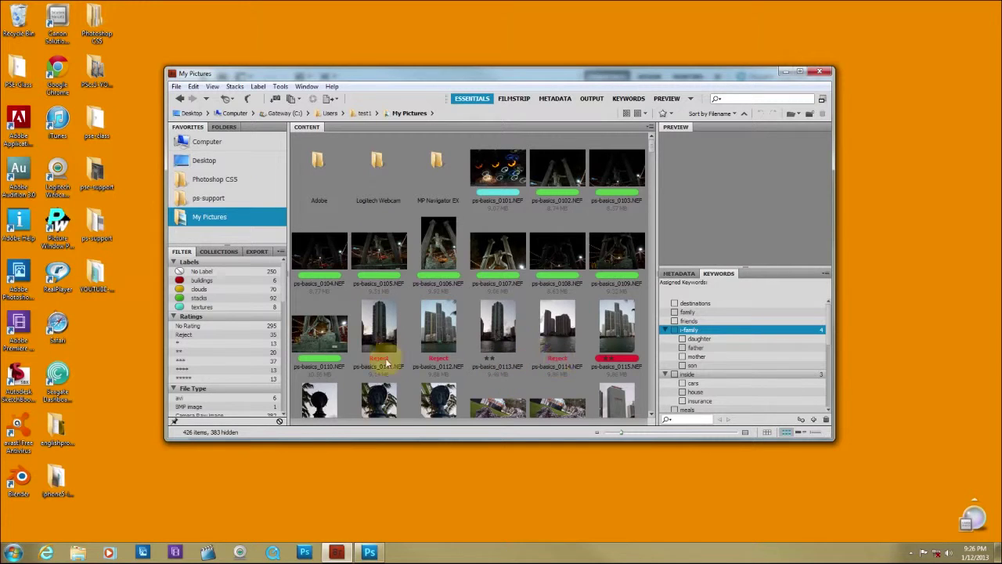
Hide the rejected files in the My Pictures folder
left_click(212, 86)
left_click(226, 230)
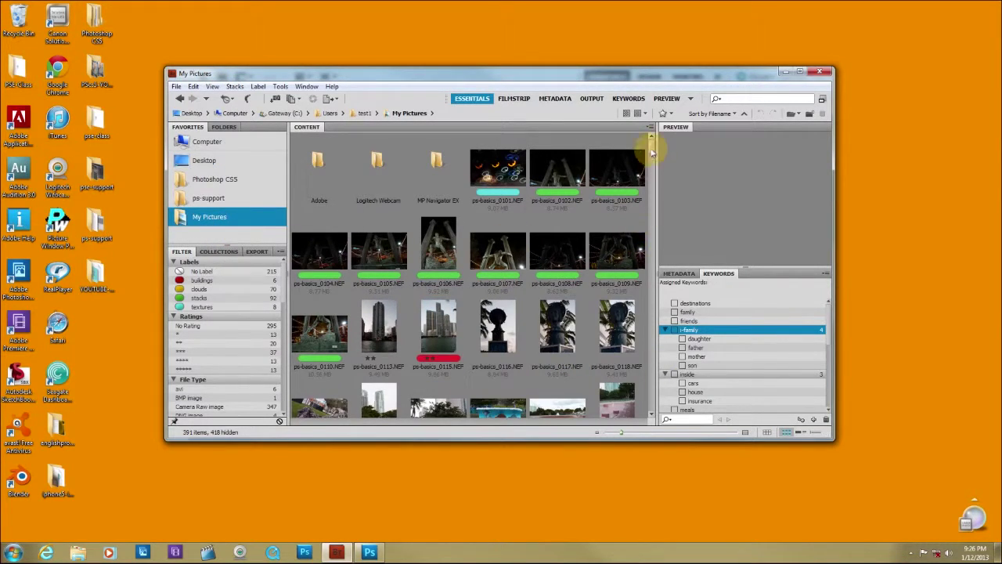
mouse_move(650, 142)
left_mouse_down()
mouse_move(653, 192)
mouse_move(656, 146)
left_mouse_up()
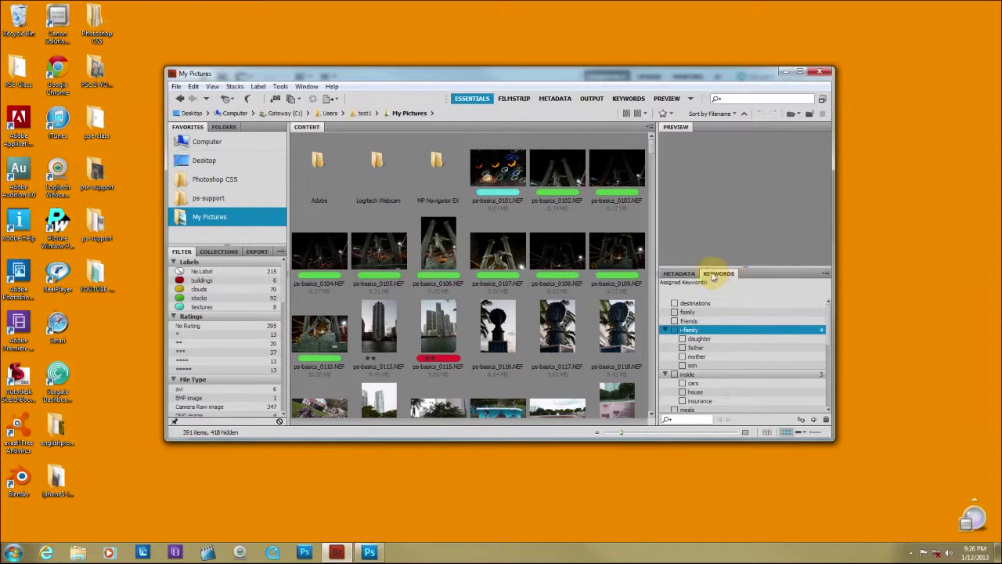
Collapse all keyword groups and expand them all again
left_click(825, 274)
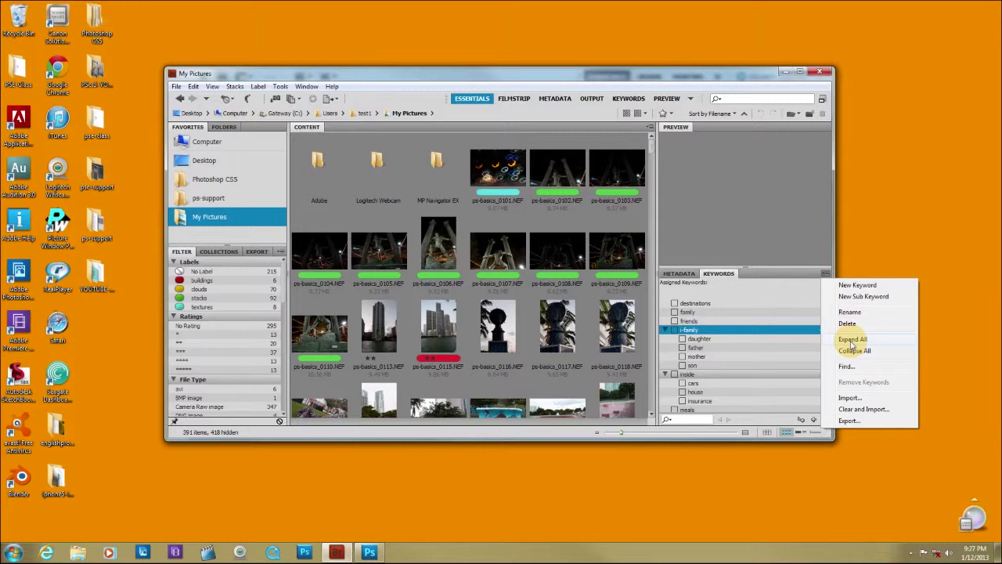
left_click(854, 351)
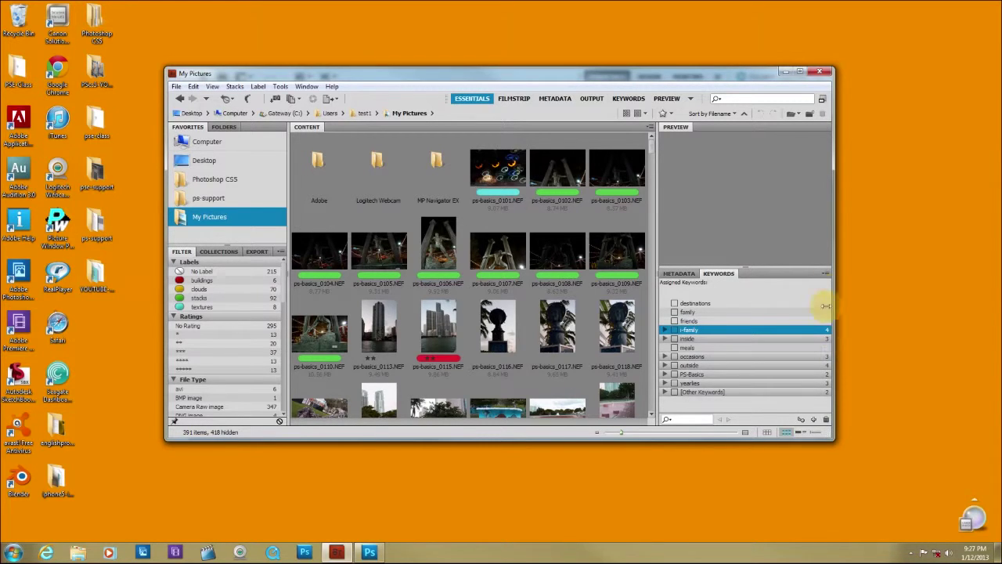
left_click(826, 274)
left_click(850, 336)
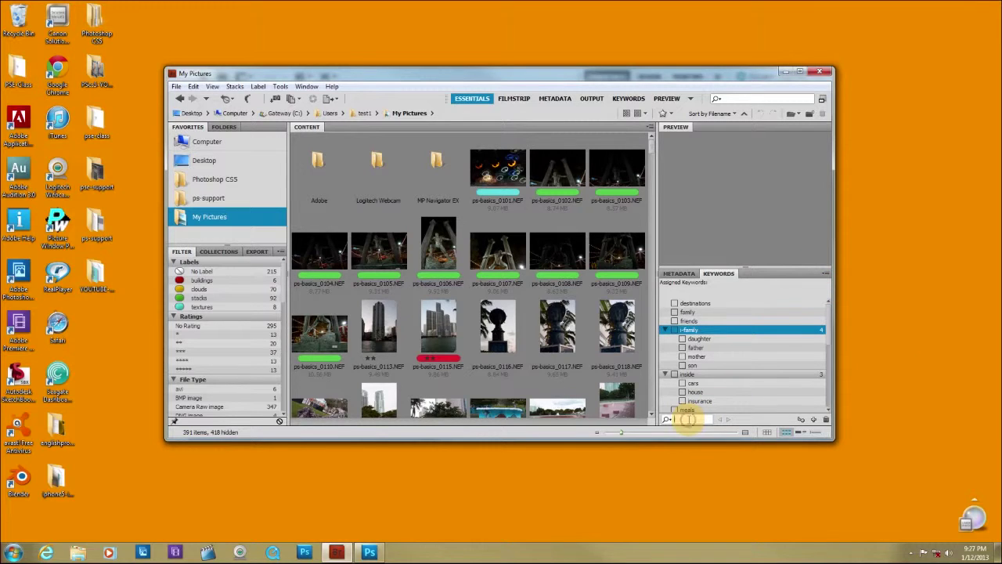
left_click(826, 274)
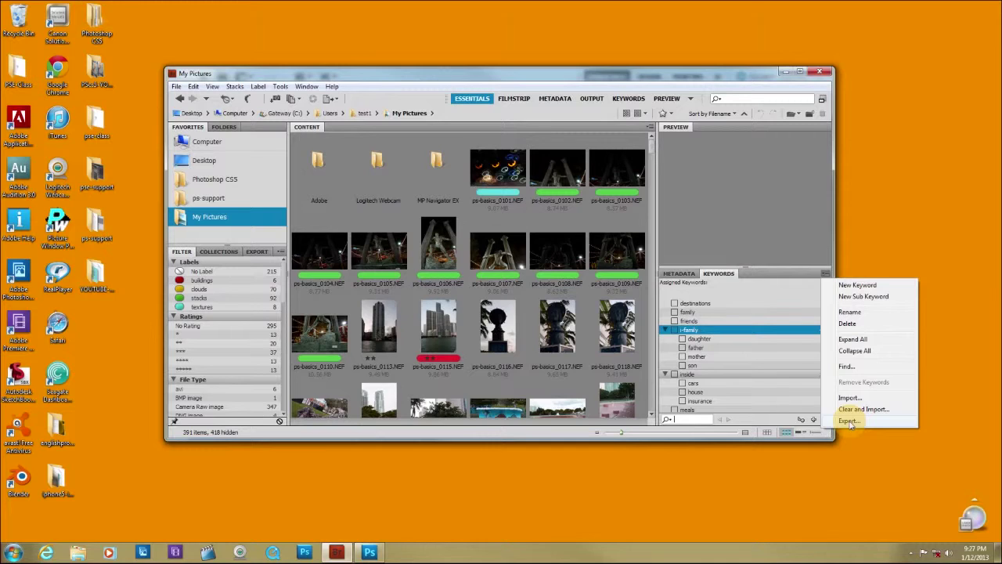
left_click(755, 416)
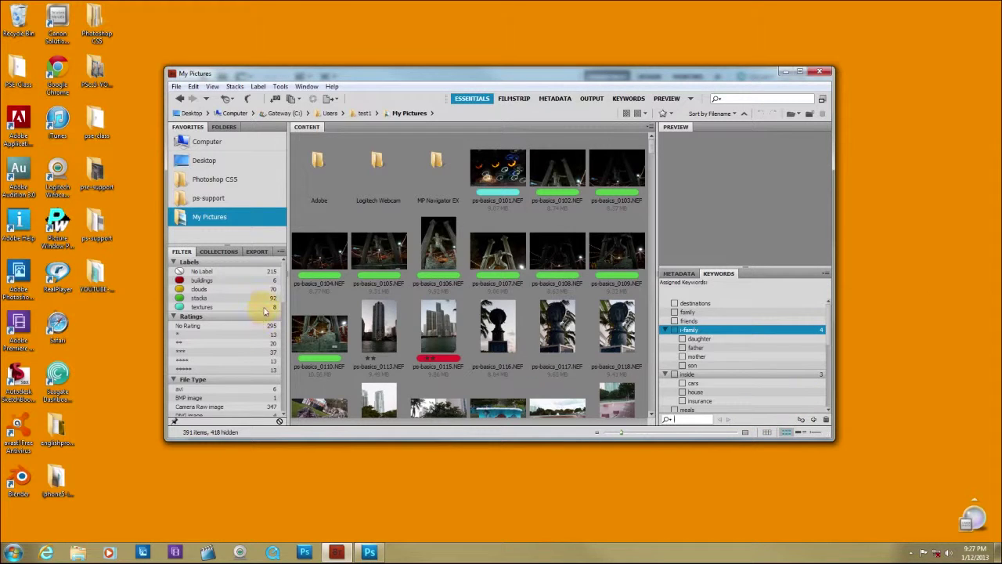
Show only the photos labelled buildings, select them all and check which keywords are assigned to them
left_click(220, 284)
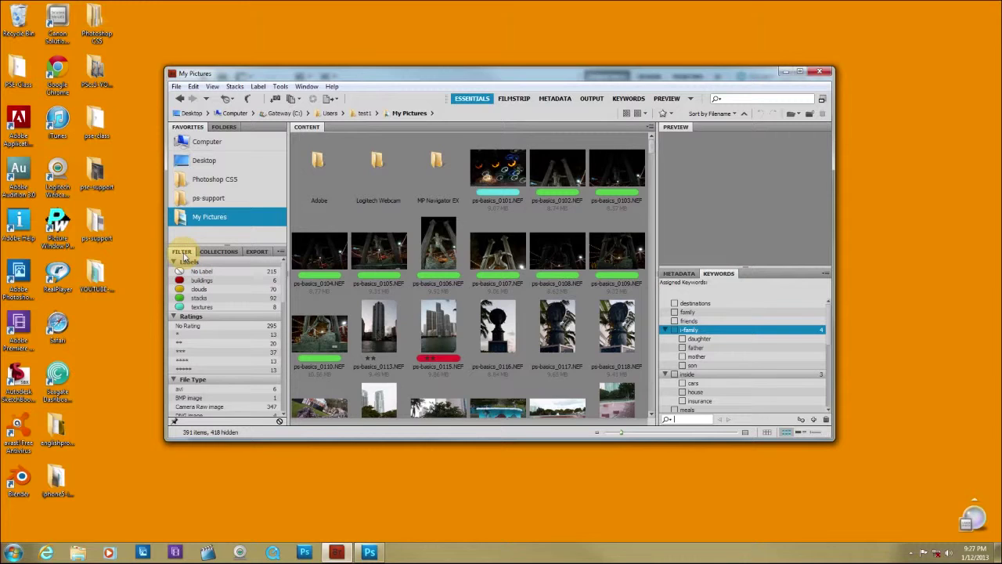
left_click(220, 282)
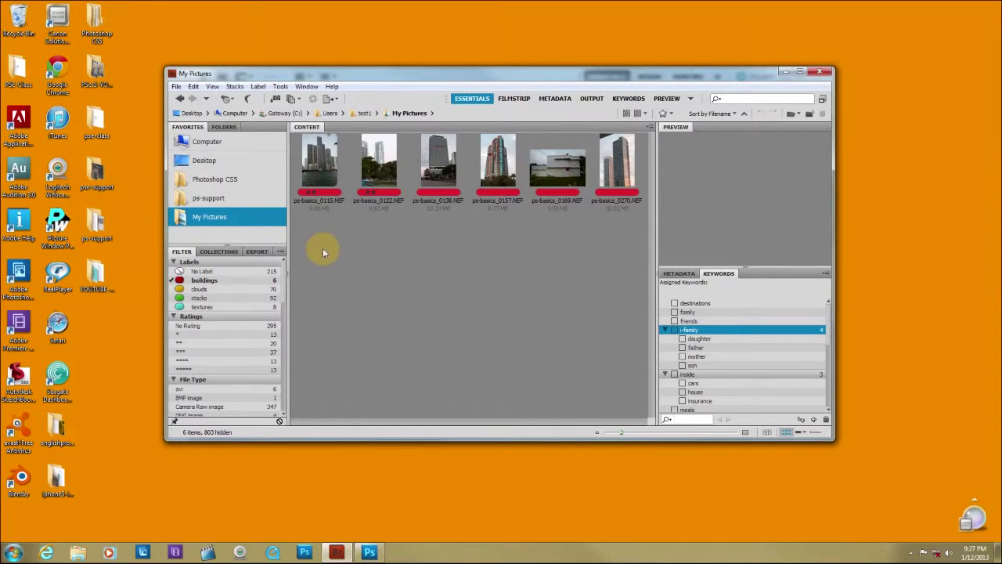
left_click_drag(325, 246, 635, 161)
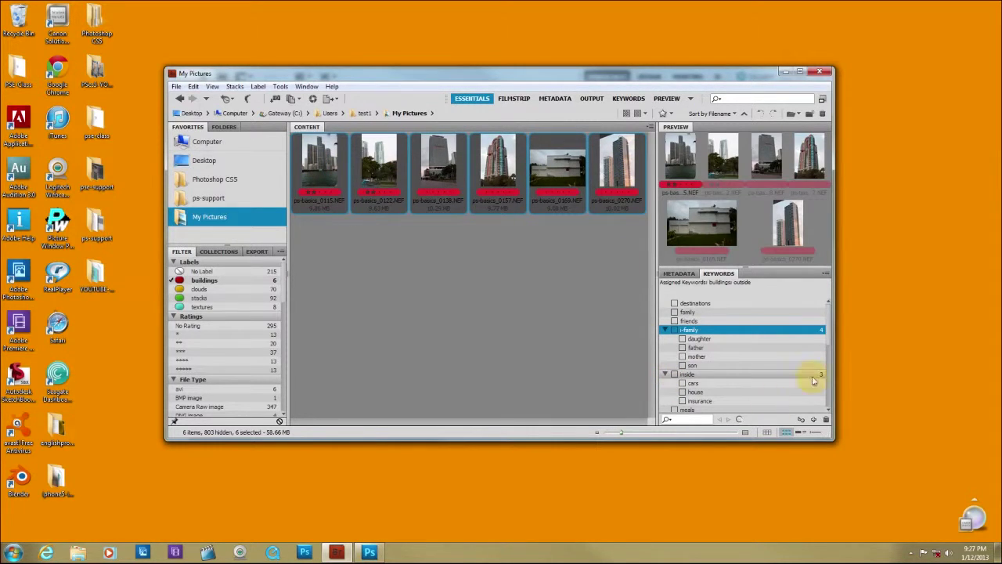
scroll(828, 344, "down", 1)
scroll(829, 346, "down", 2)
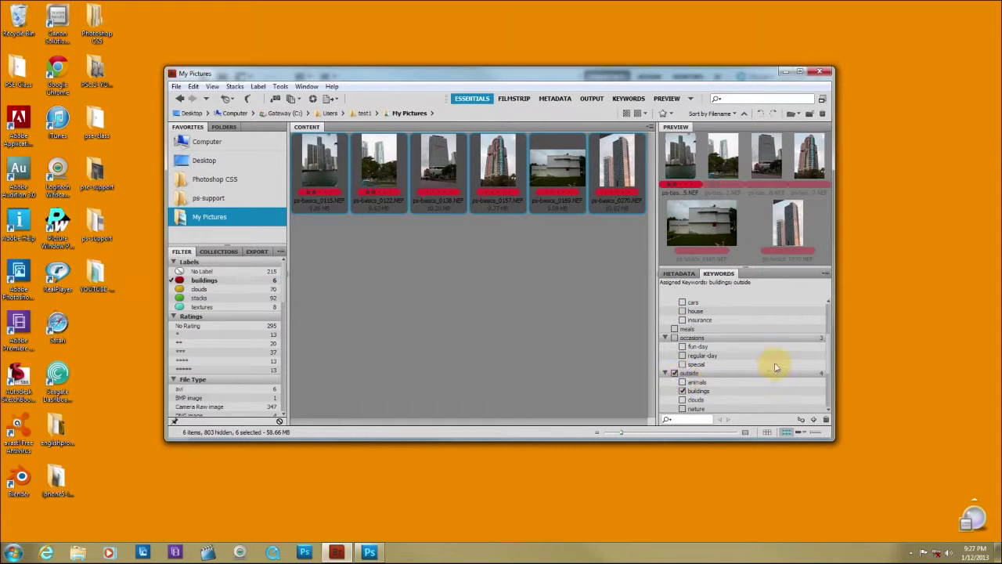
scroll(830, 357, "down", 1)
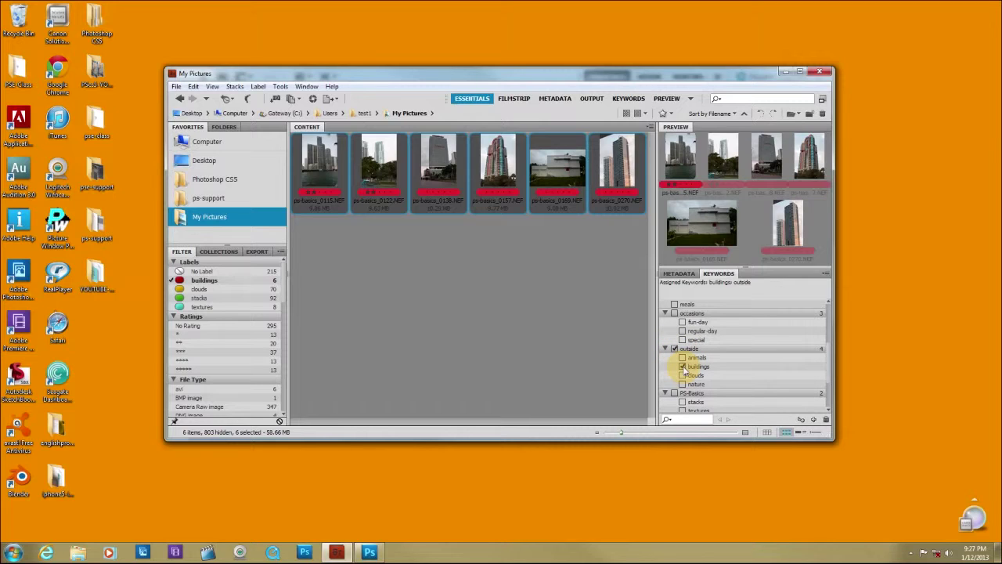
Switch the label filter from buildings to clouds and assign the outside and clouds keywords to all the filtered photos
left_click(173, 282)
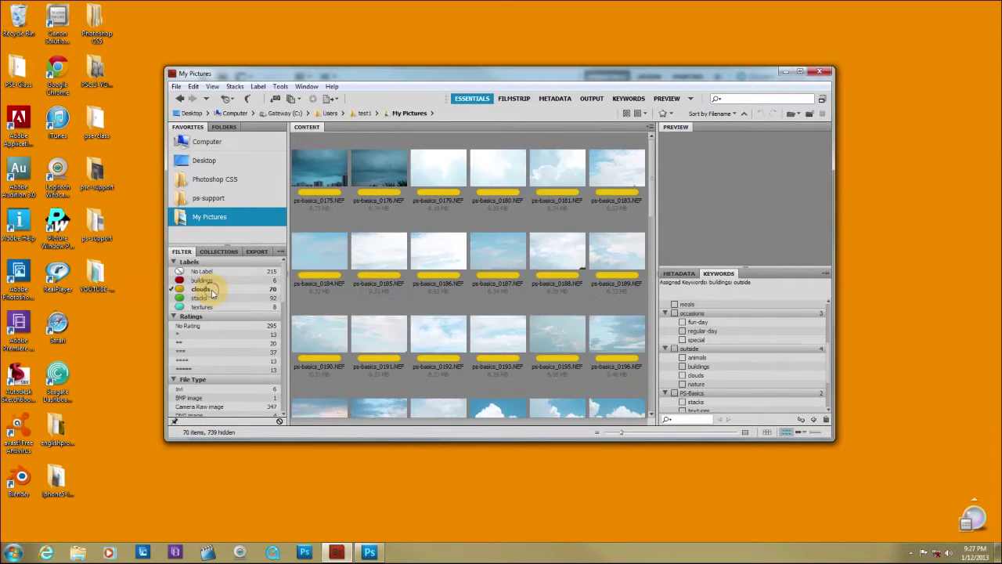
left_click(200, 289)
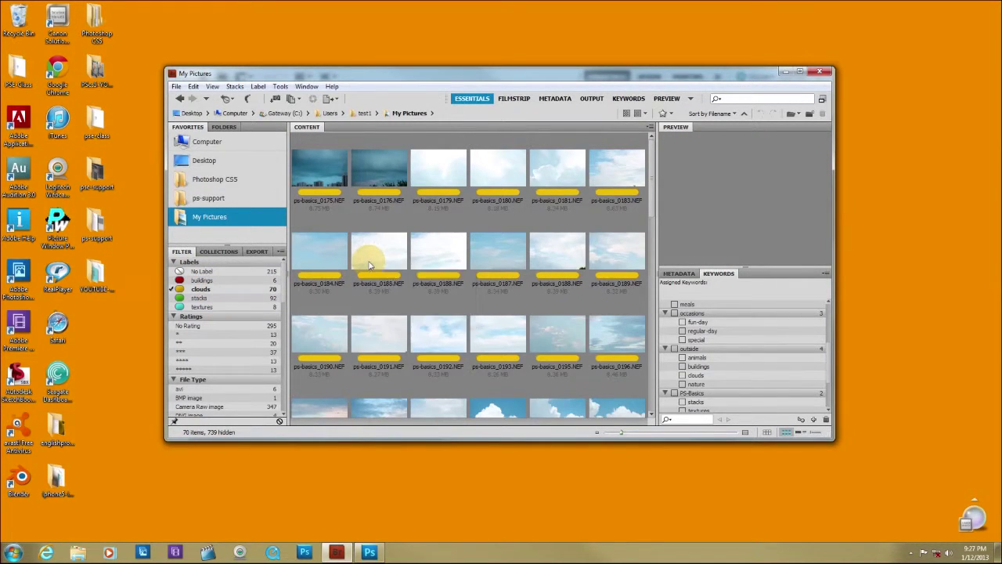
key("ctrl+a")
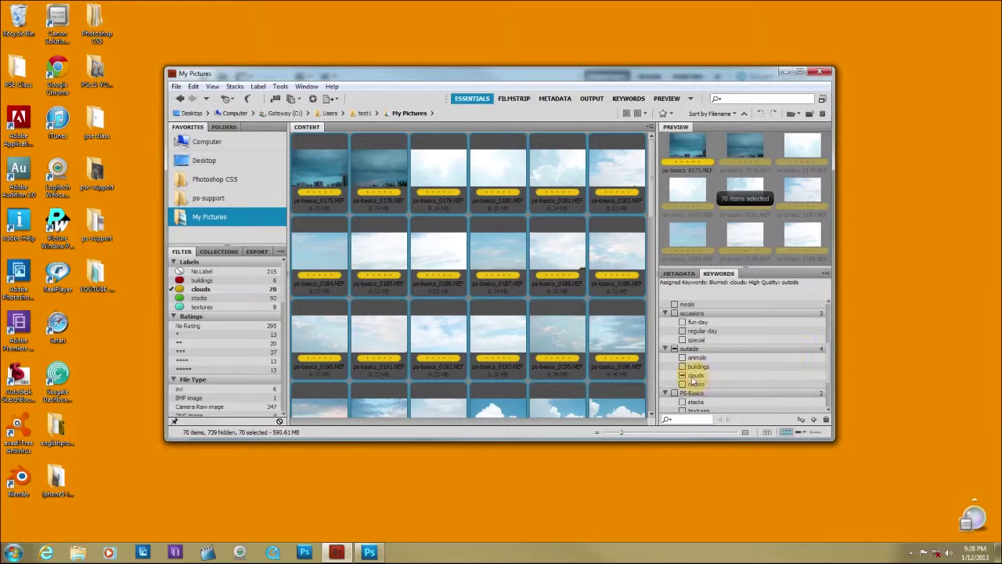
left_click(682, 376)
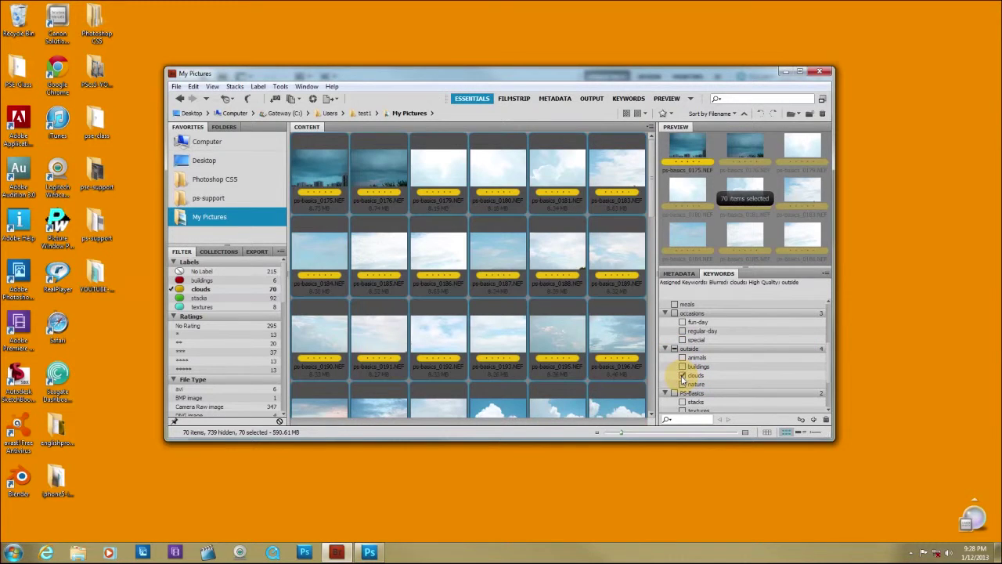
left_click(674, 348)
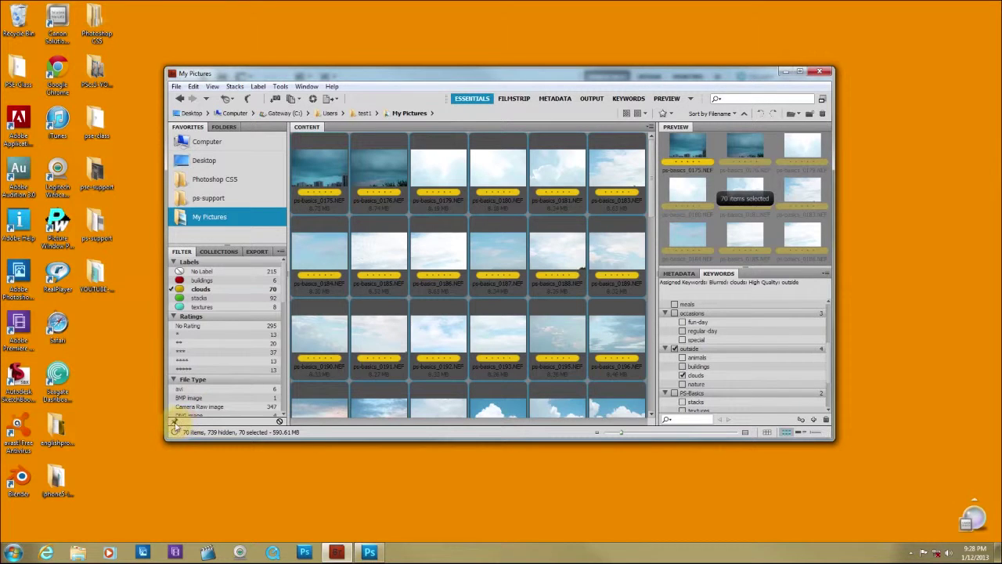
Switch the label filter to stacks and assign the PS-Basics and stacks keywords to all the filtered photos
left_click(172, 289)
left_click(213, 301)
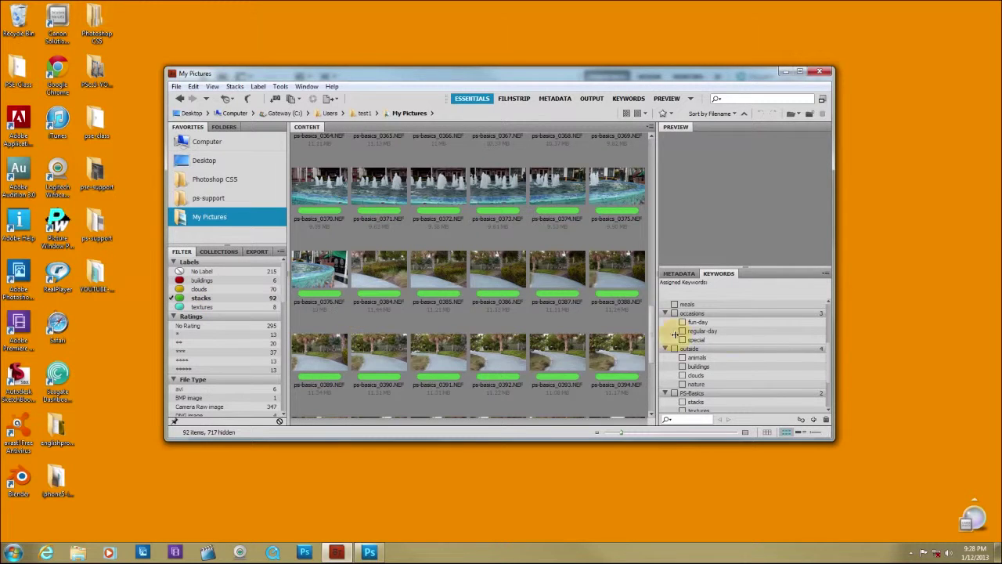
scroll(826, 359, "down", 2)
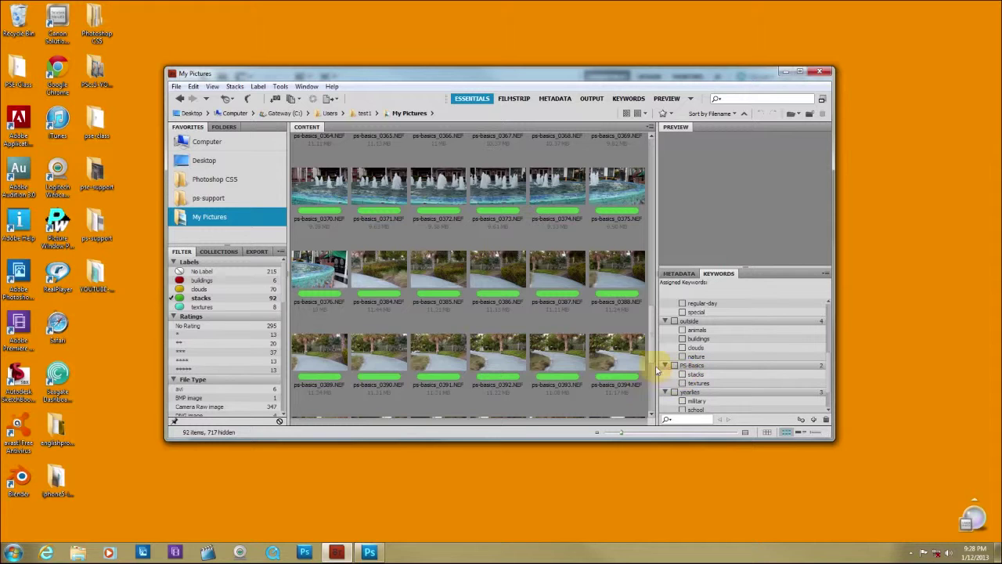
key("ctrl+a")
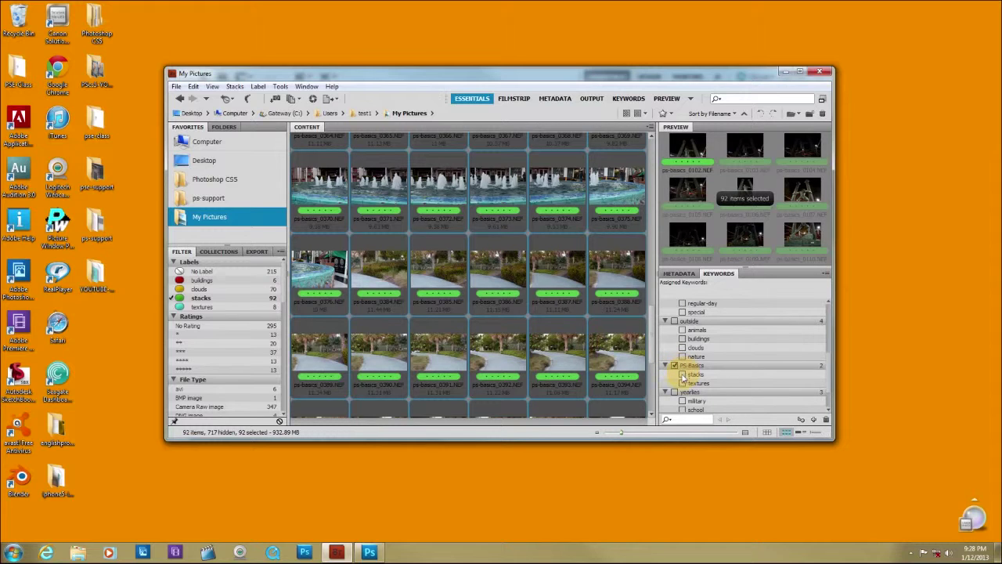
left_click(682, 374)
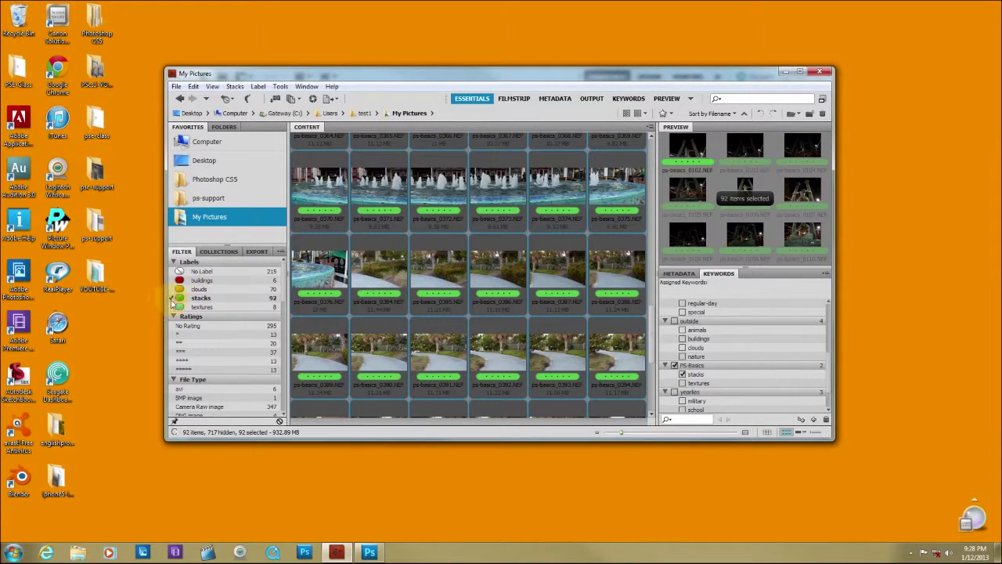
Filter by the textures label instead, assign the PS-Basics and textures keywords to all those photos, and clear the filter
left_click(201, 297)
left_click(202, 307)
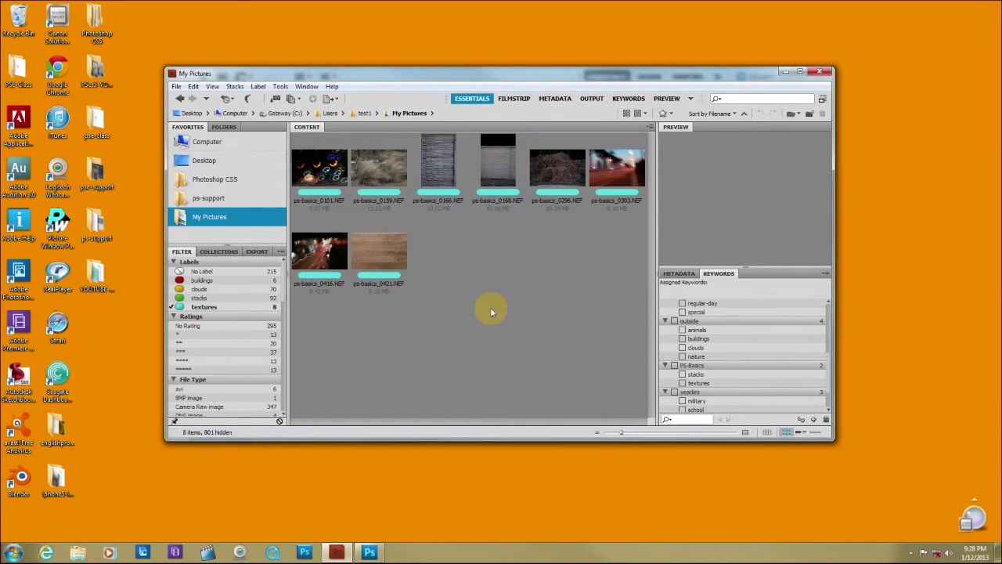
key("ctrl+a")
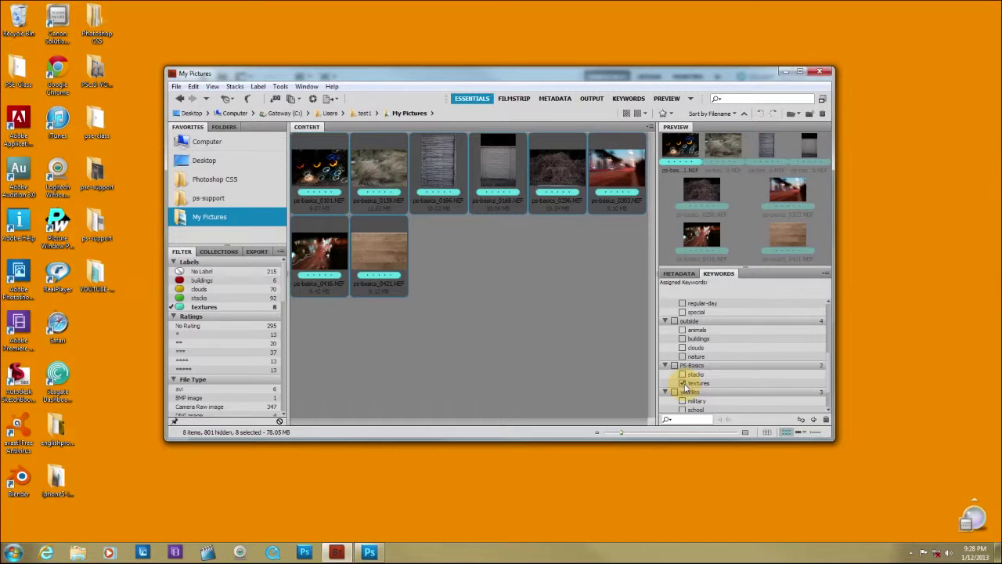
left_click(682, 383)
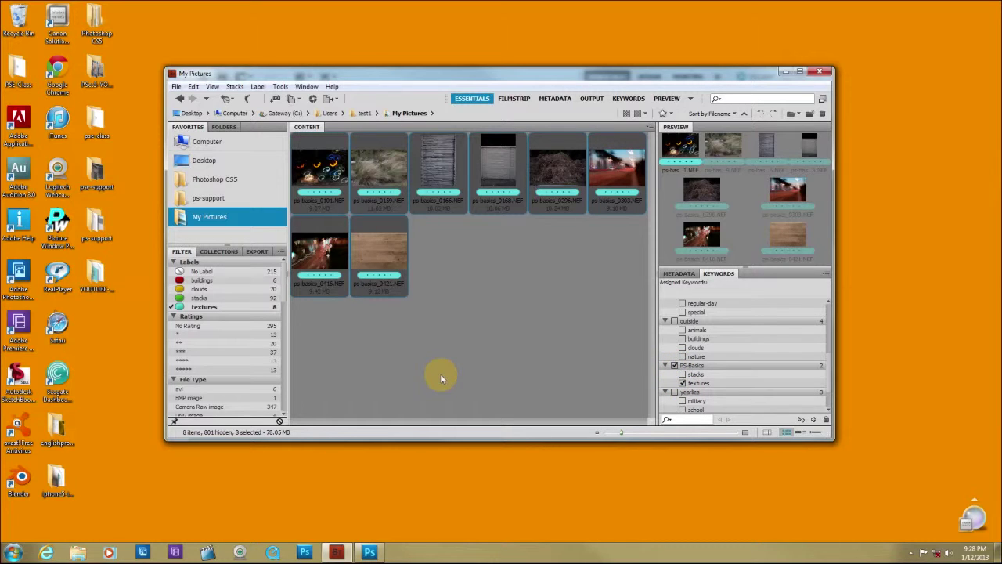
left_click(172, 308)
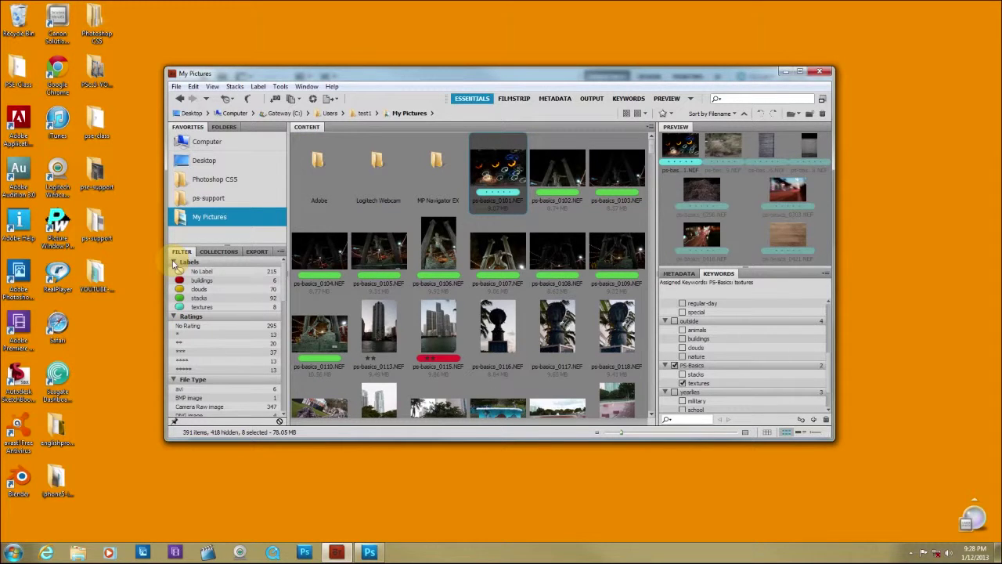
Collapse the label filters, show only the photos rated five stars and enlarge their thumbnails
left_click(175, 262)
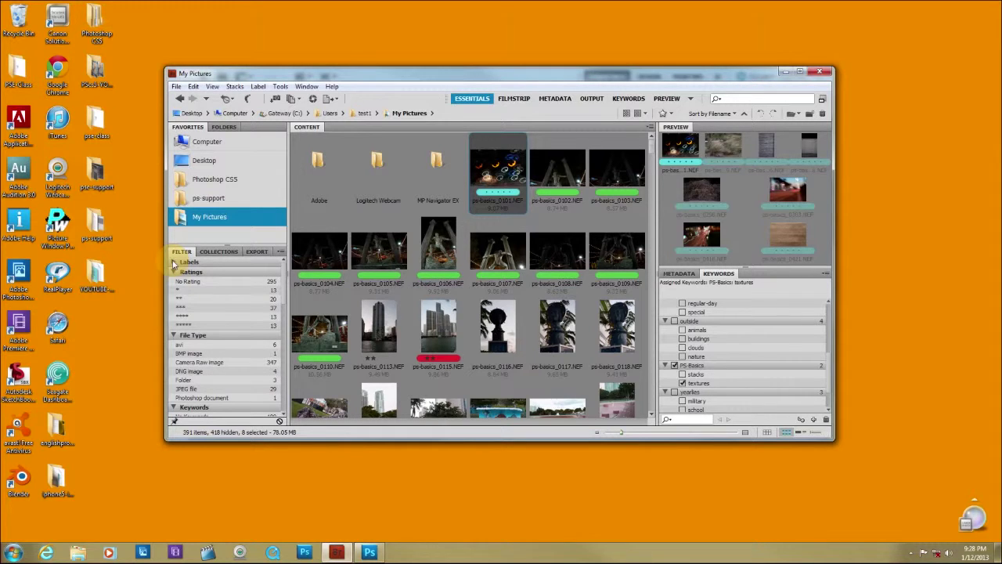
left_click(182, 291)
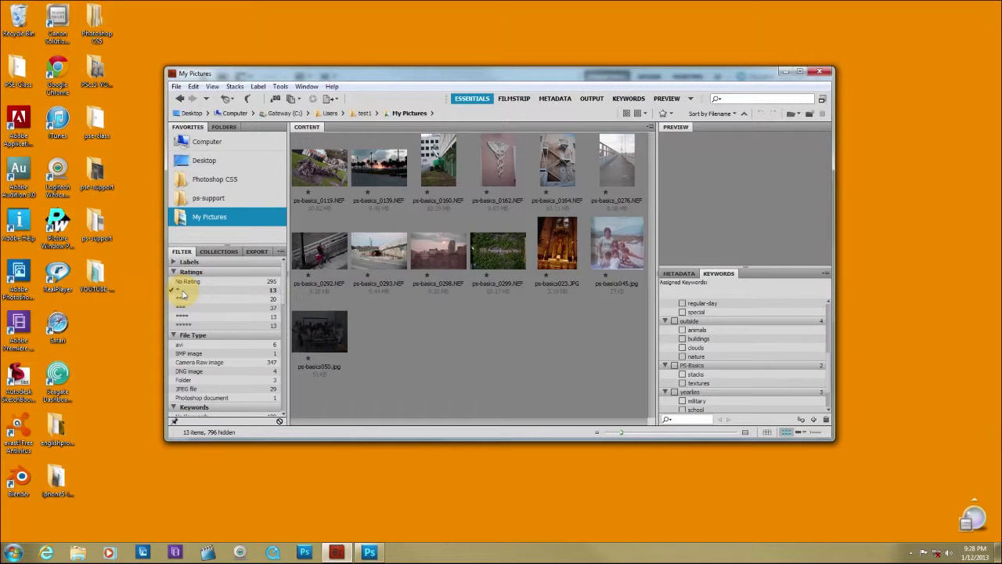
left_click(176, 290)
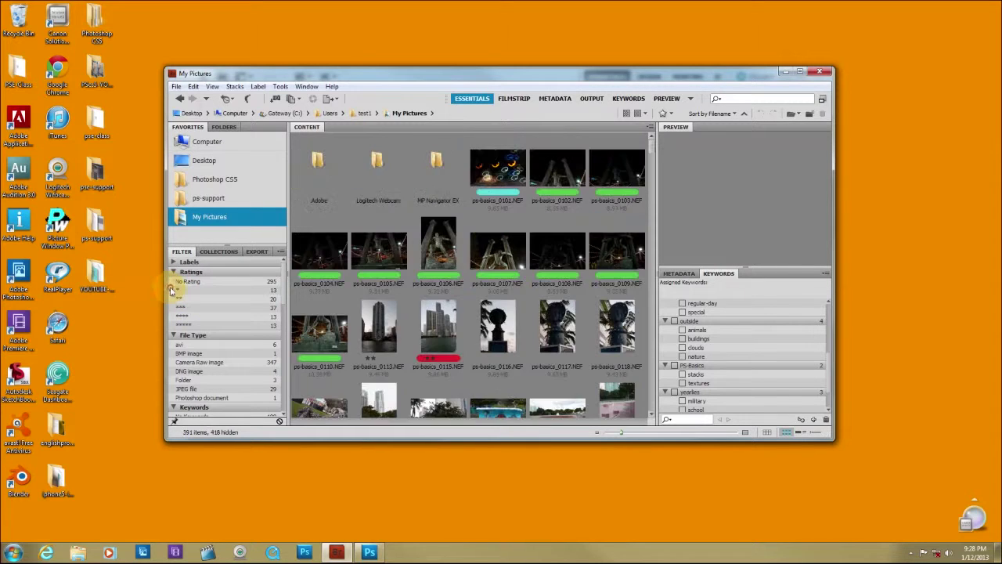
left_click(202, 325)
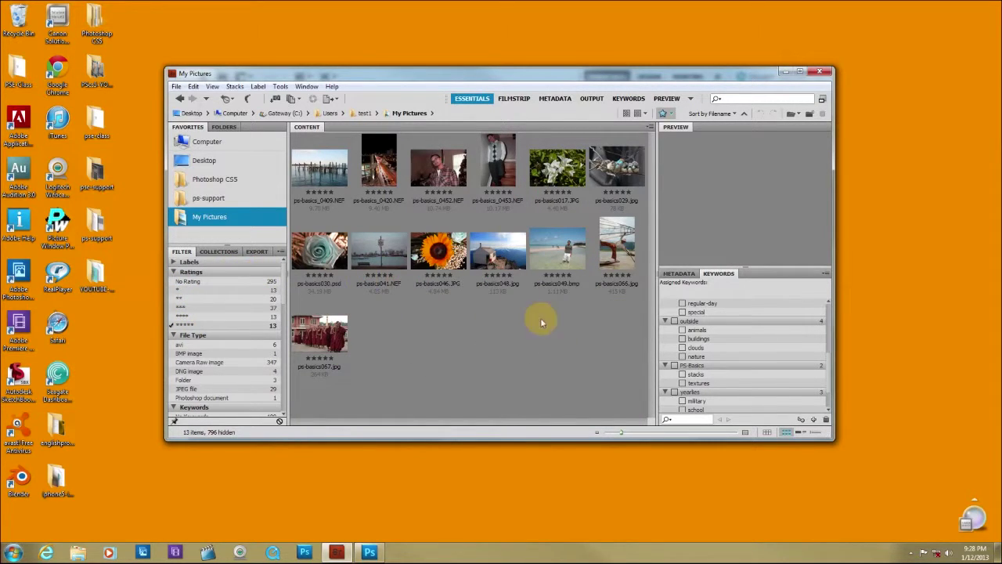
key("ctrl+plus")
key("ctrl+plus")
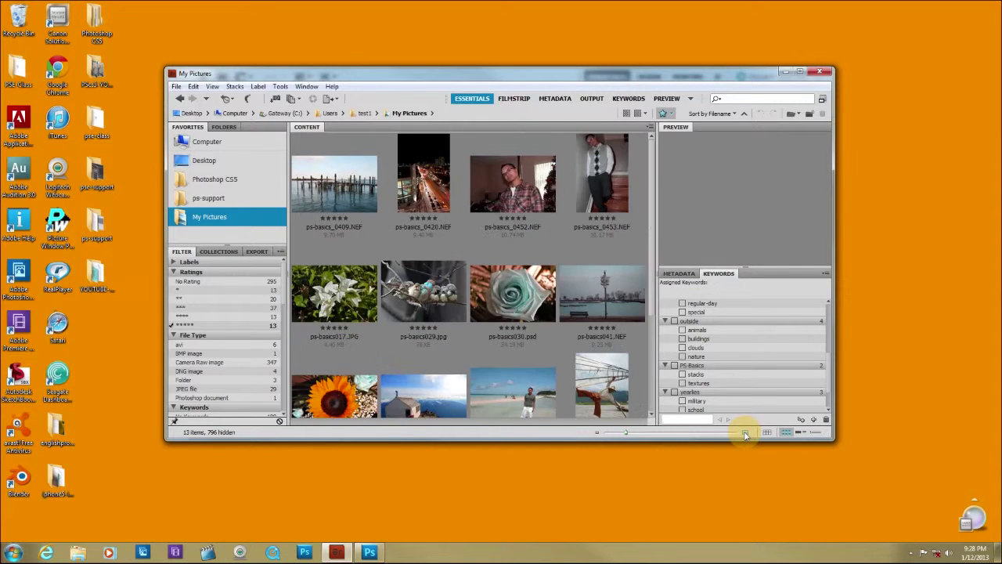
Select ps-basics_0409.NEF and create a sub keyword named ocean under the outside keyword
left_click(345, 208)
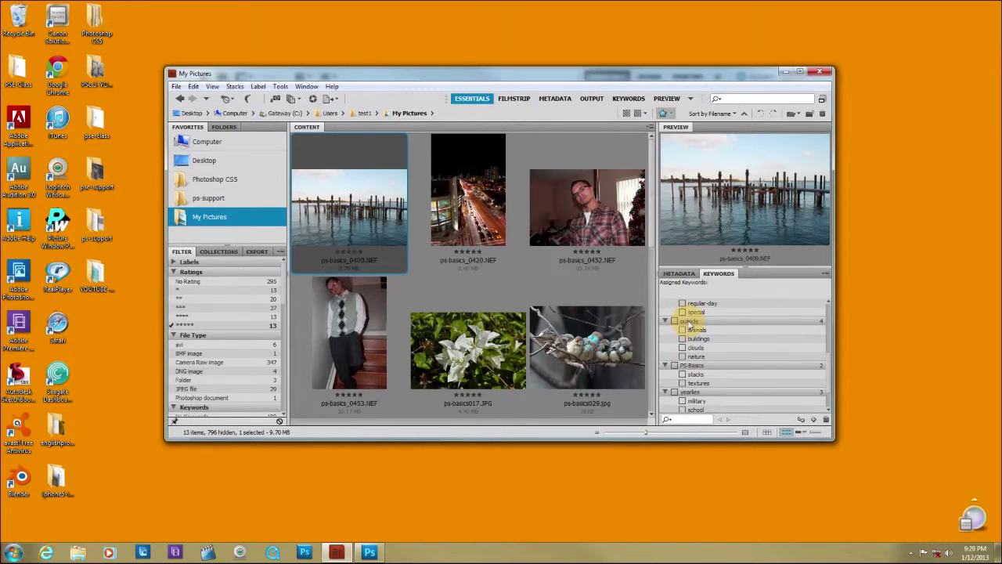
left_click(689, 322)
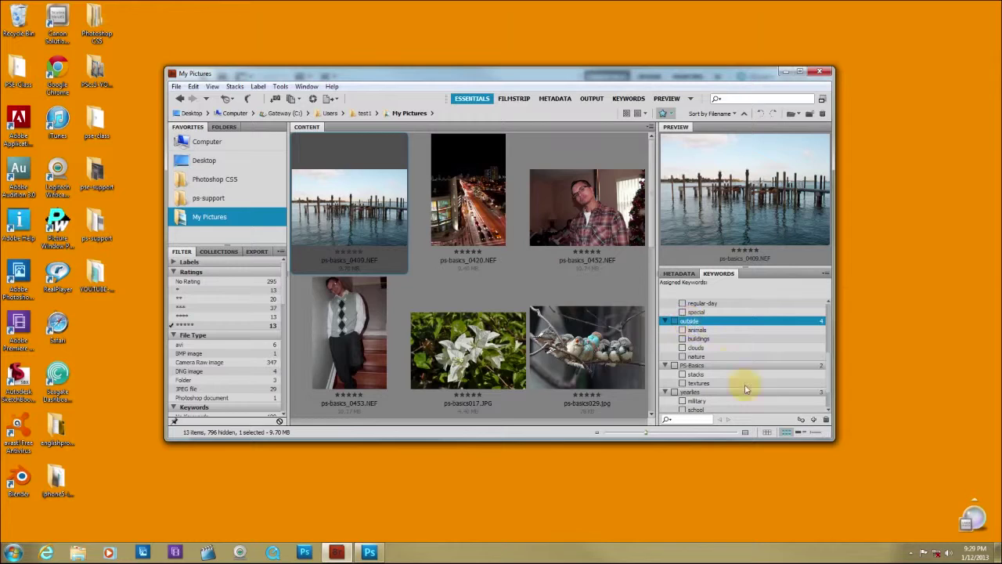
left_click(801, 420)
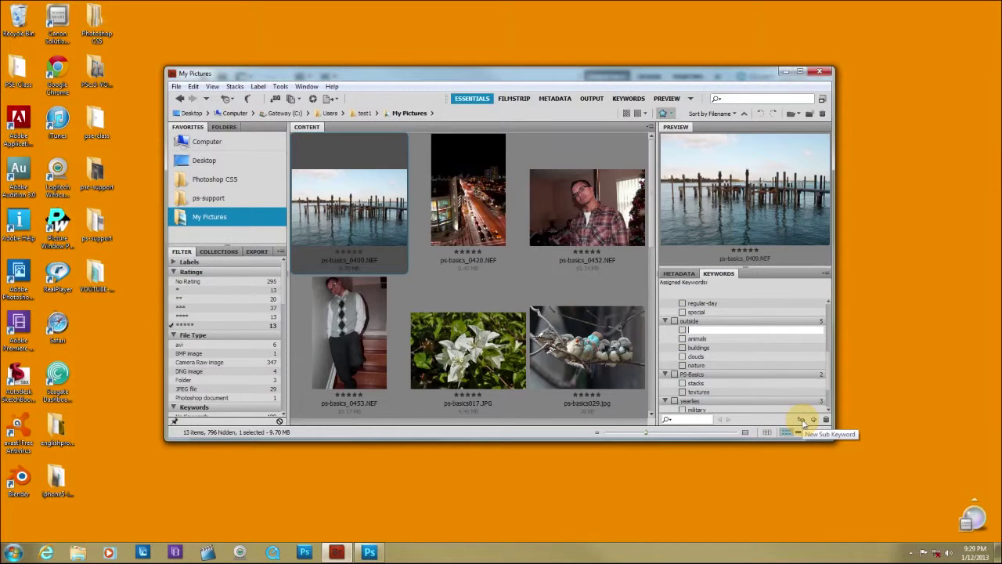
type("ocean")
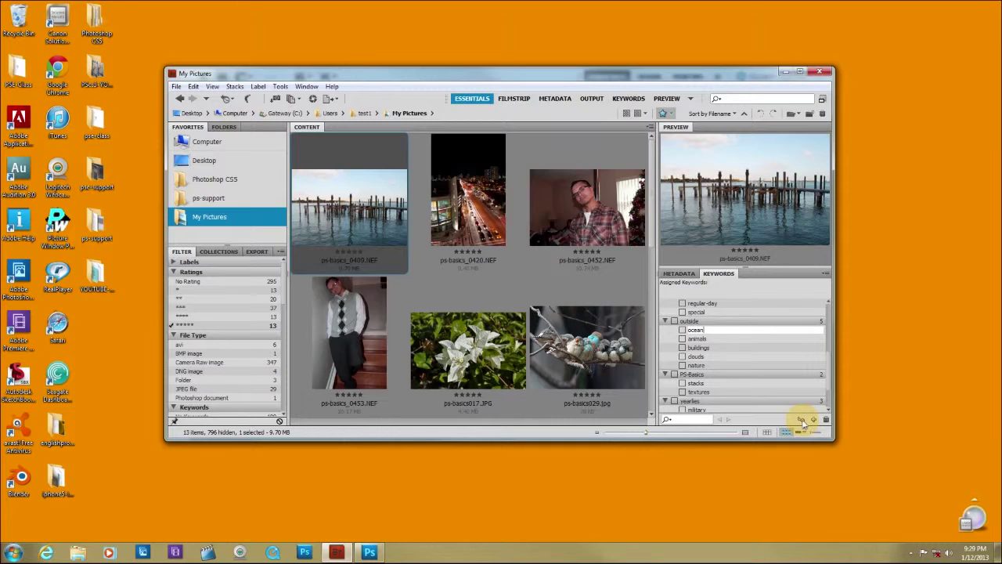
key("Return")
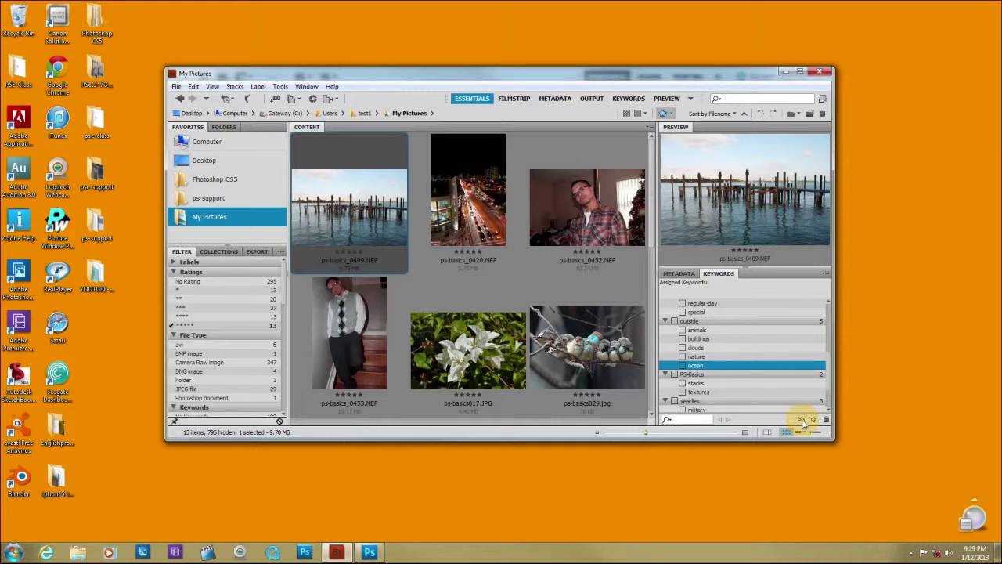
Assign the outside and ocean keywords to ps-basics_0409.NEF and remove the five-star rating filter
left_click(682, 365)
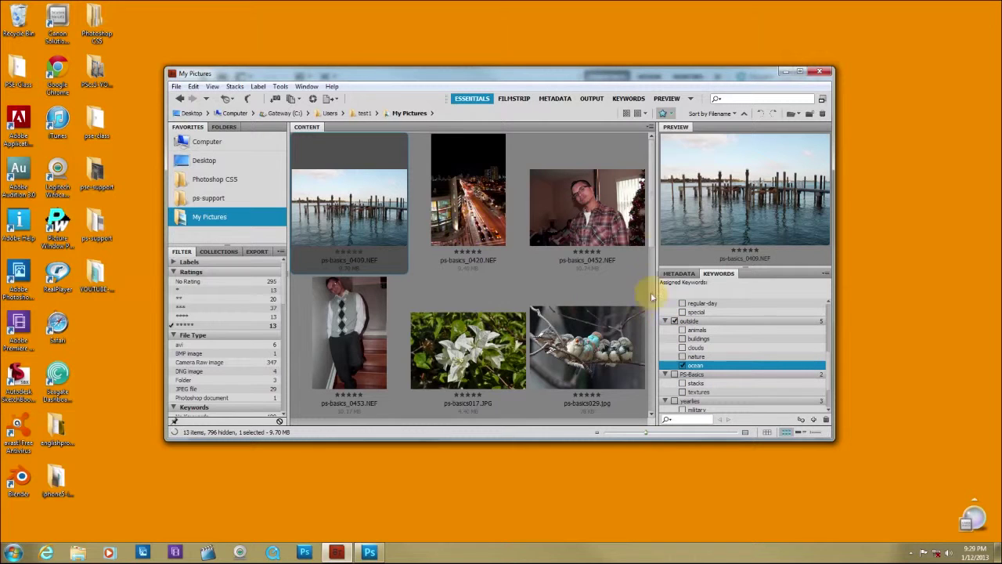
left_click_drag(649, 235, 638, 340)
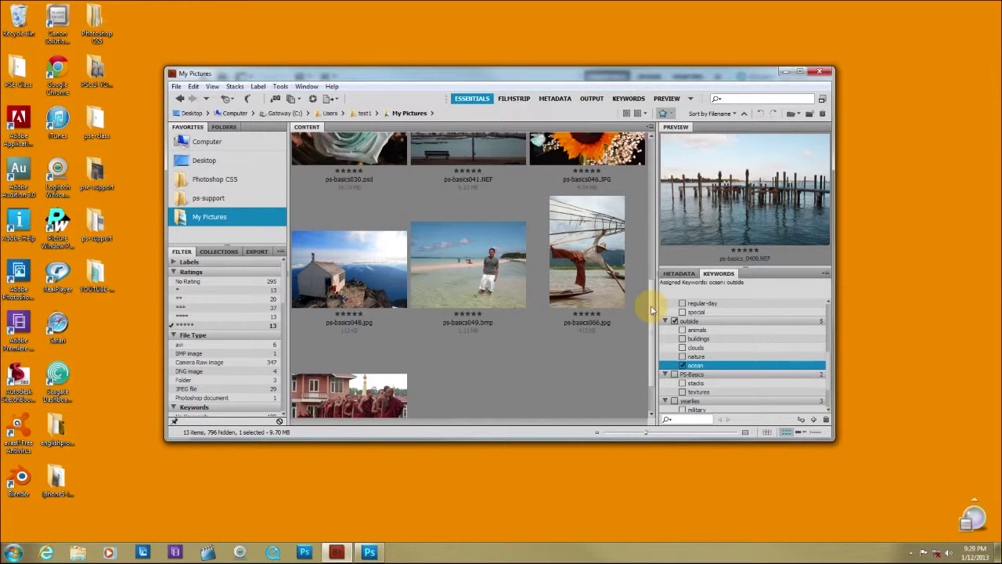
left_click_drag(651, 310, 649, 267)
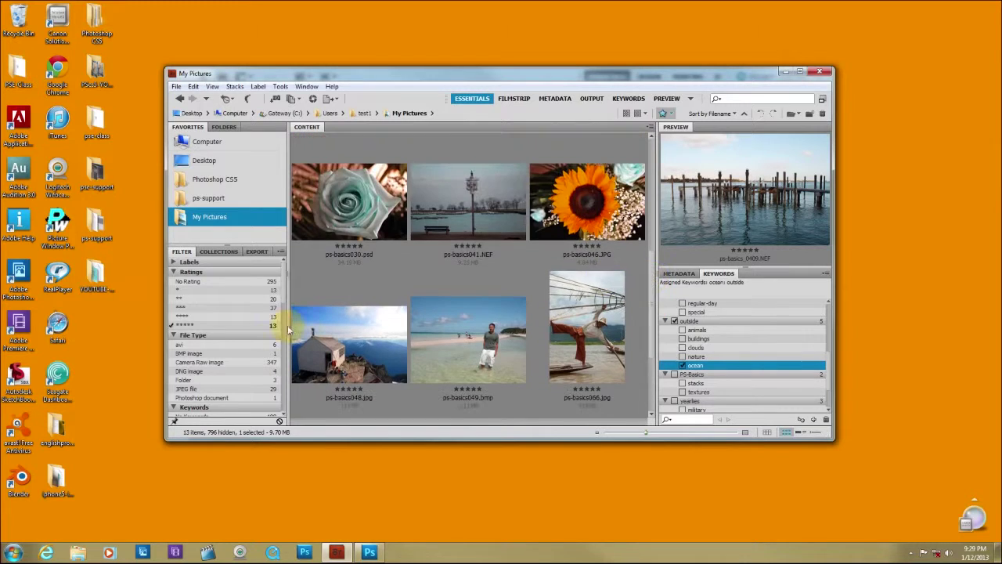
left_click(170, 329)
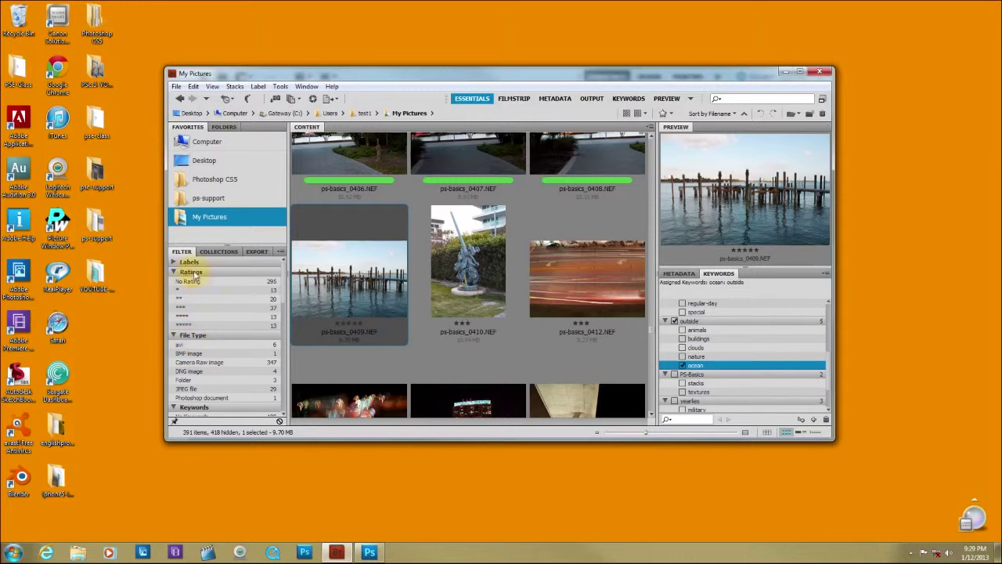
scroll(281, 298, "down", 1)
scroll(281, 309, "down", 3)
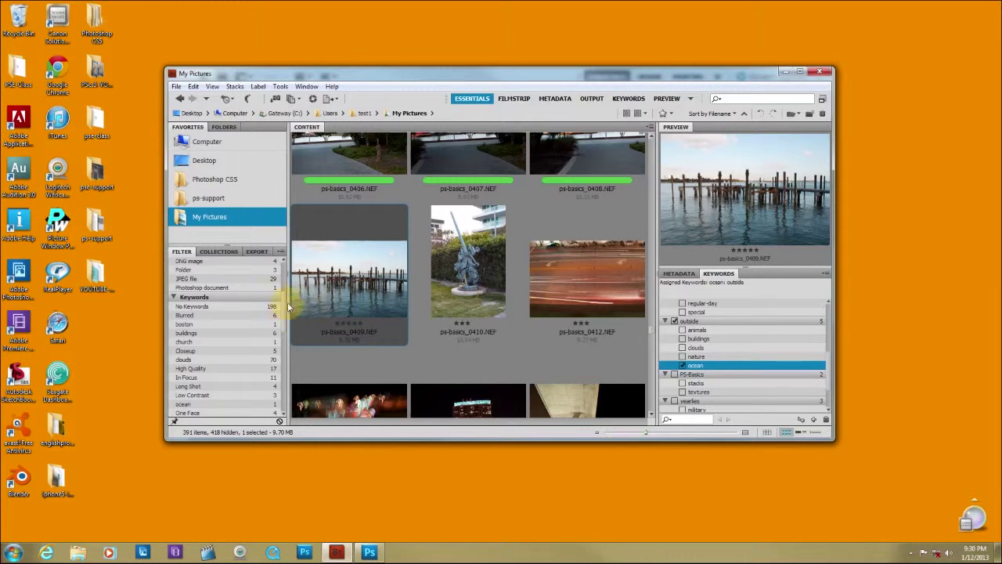
scroll(281, 313, "up", 3)
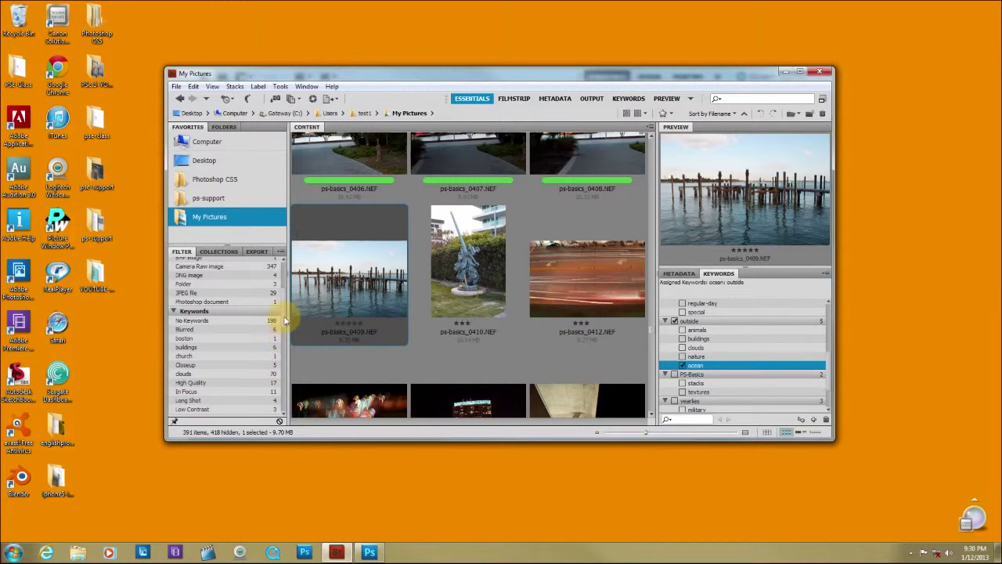
scroll(290, 301, "up", 1)
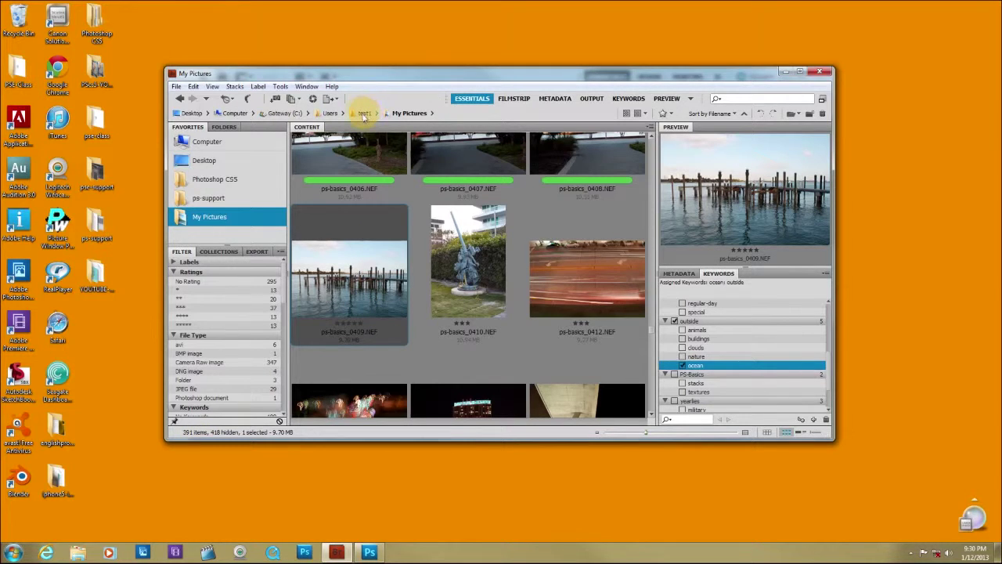
Clear the current selection and create a new folder in My Pictures
left_click_drag(651, 327, 649, 139)
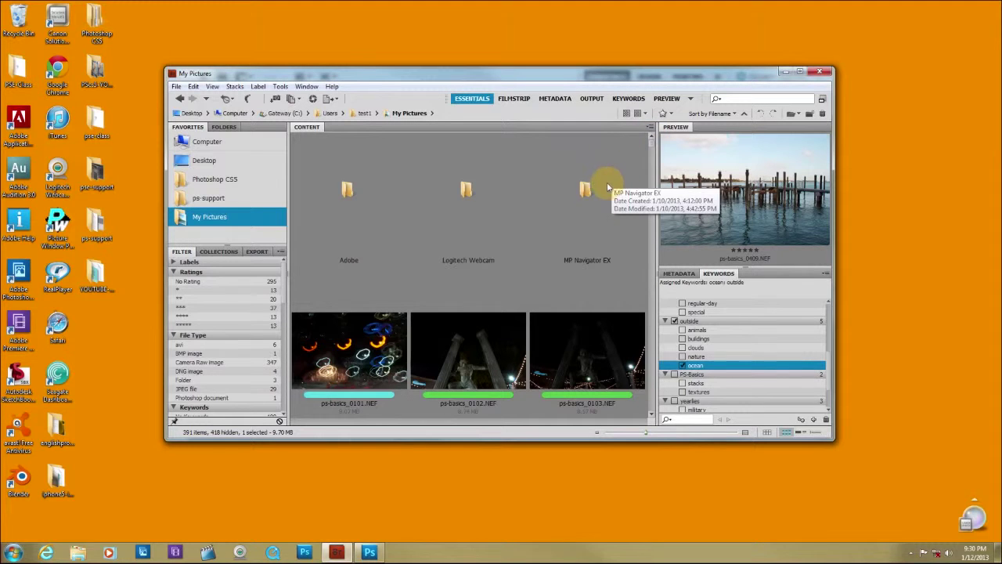
left_click(609, 291)
left_click(453, 277)
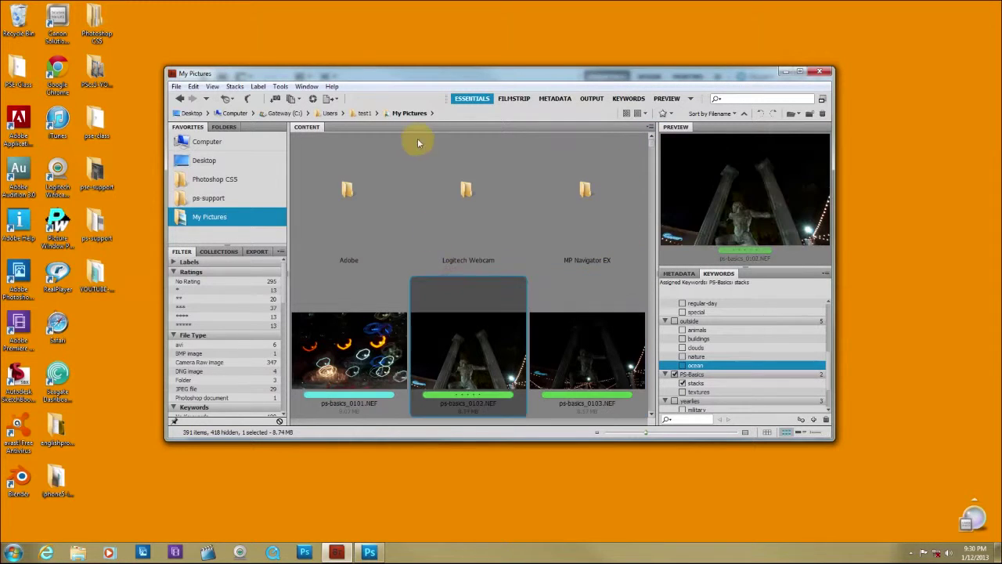
left_click(420, 146)
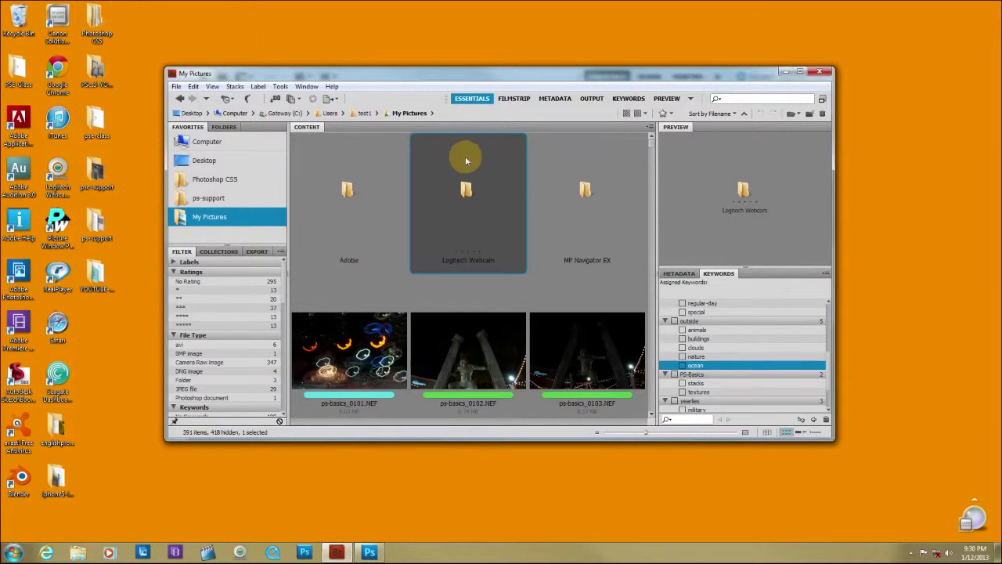
left_click(439, 166, "ctrl")
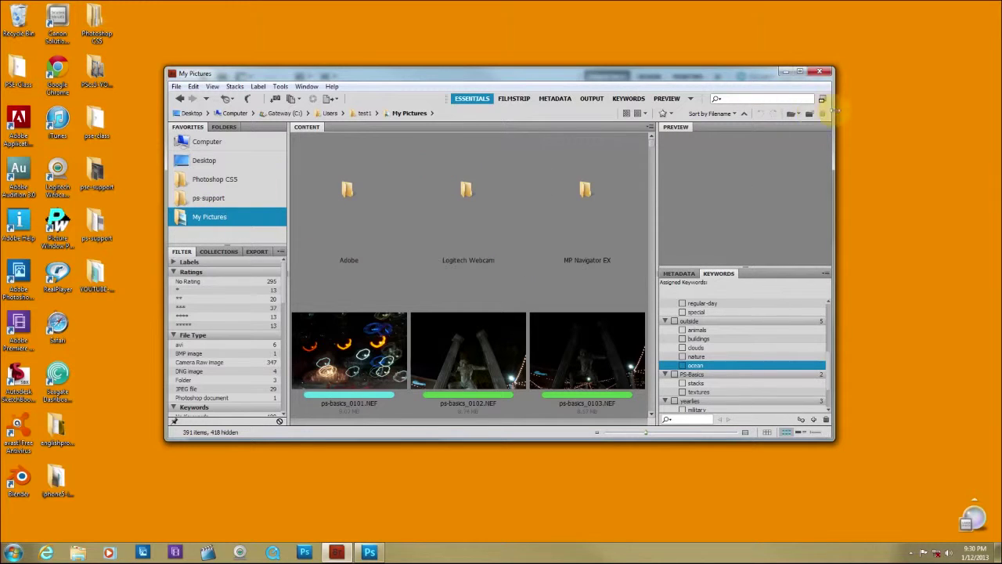
left_click(810, 116)
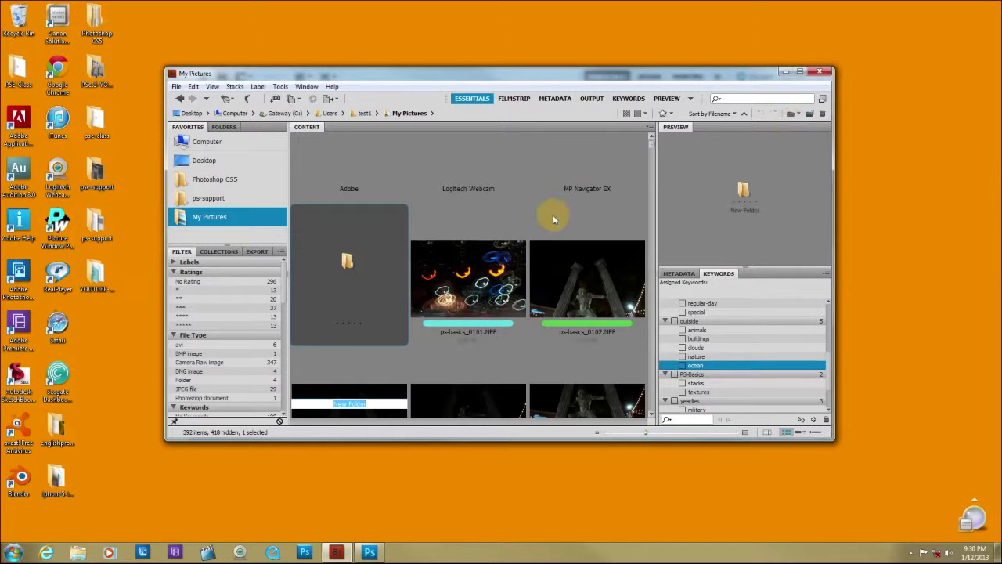
left_click(346, 265)
double_click(346, 264)
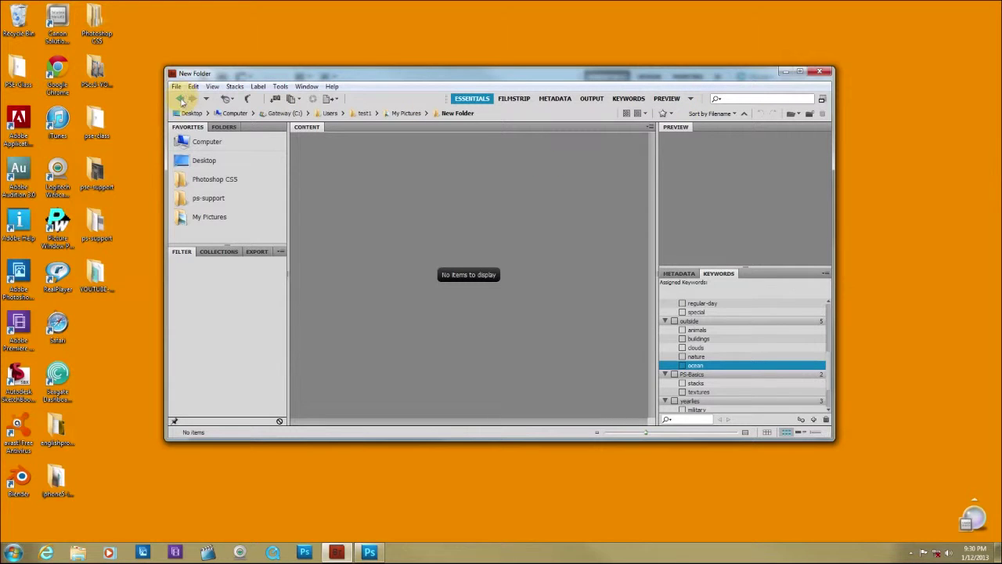
left_click(178, 100)
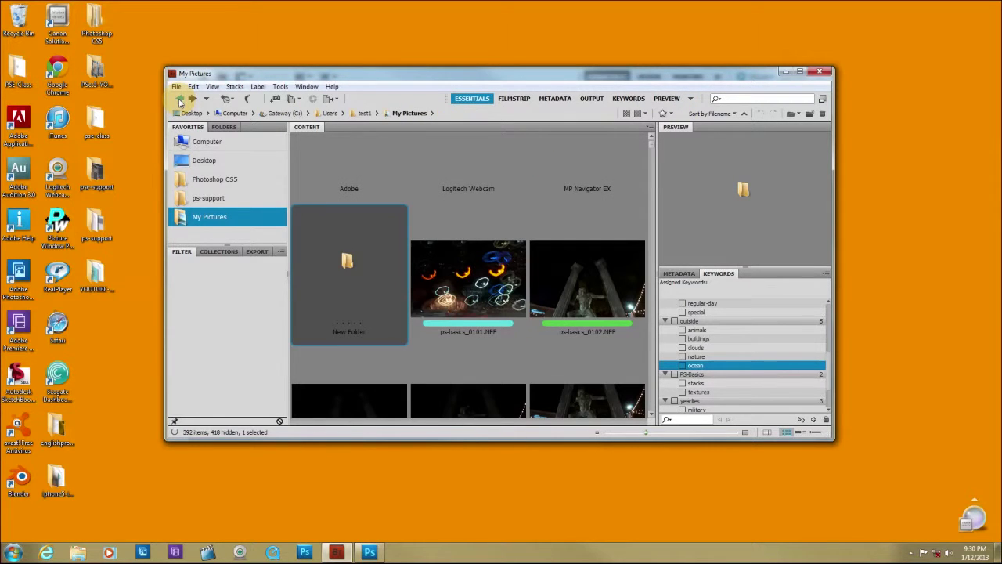
Rename the new folder in My Pictures to 2012
right_click(347, 260)
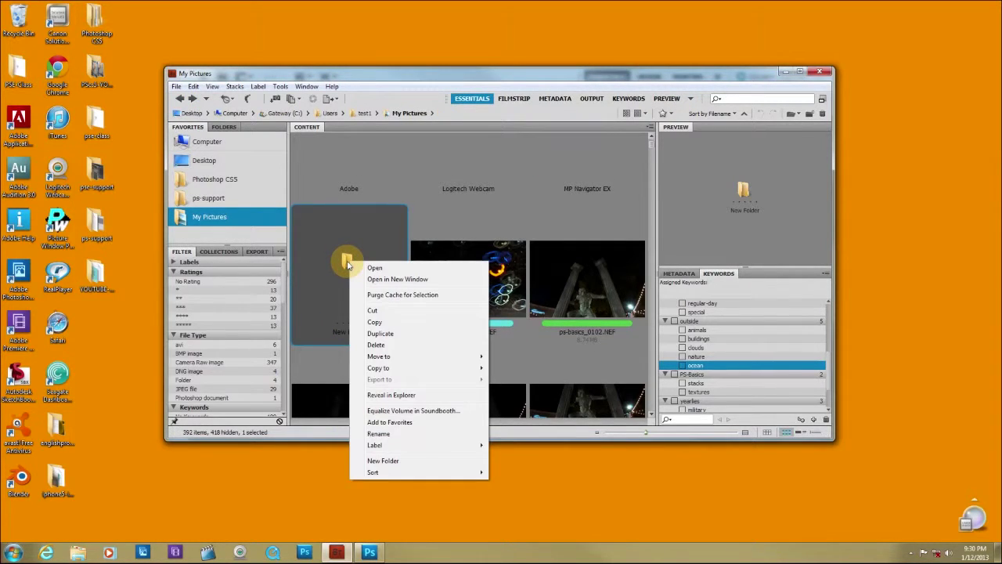
left_click(380, 433)
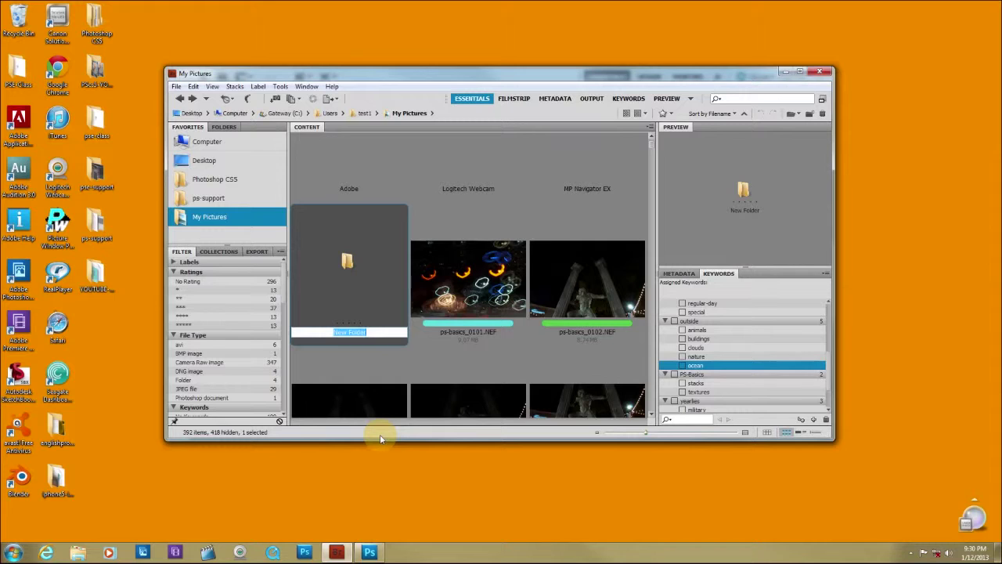
type("2012")
key("Return")
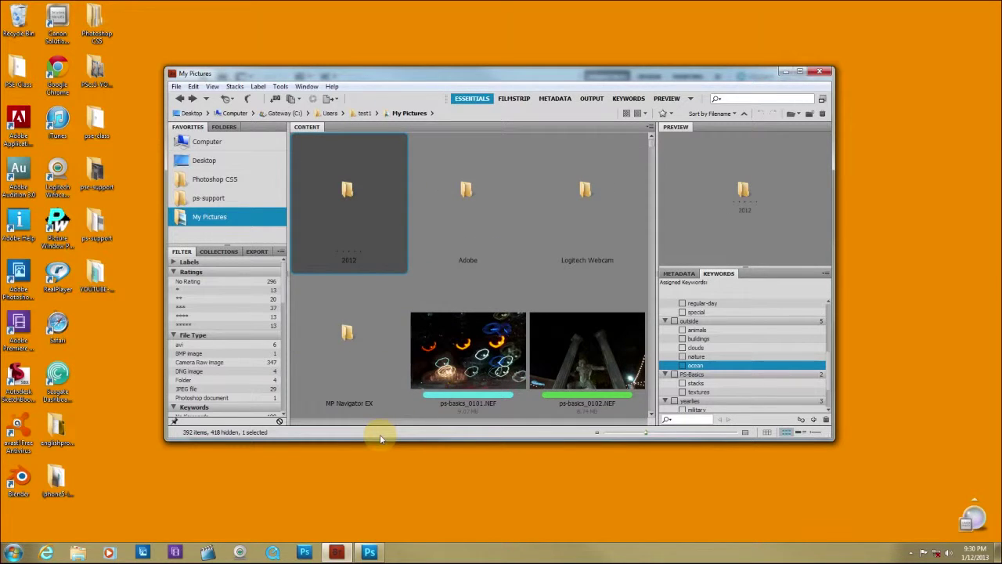
Open the 2012 folder and create a subfolder named january inside it
double_click(347, 188)
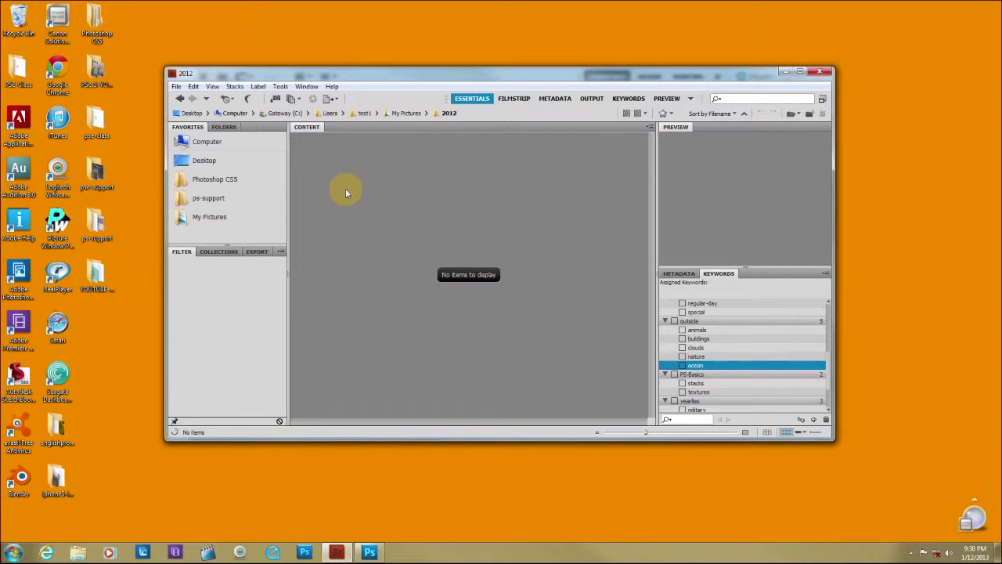
left_click(810, 114)
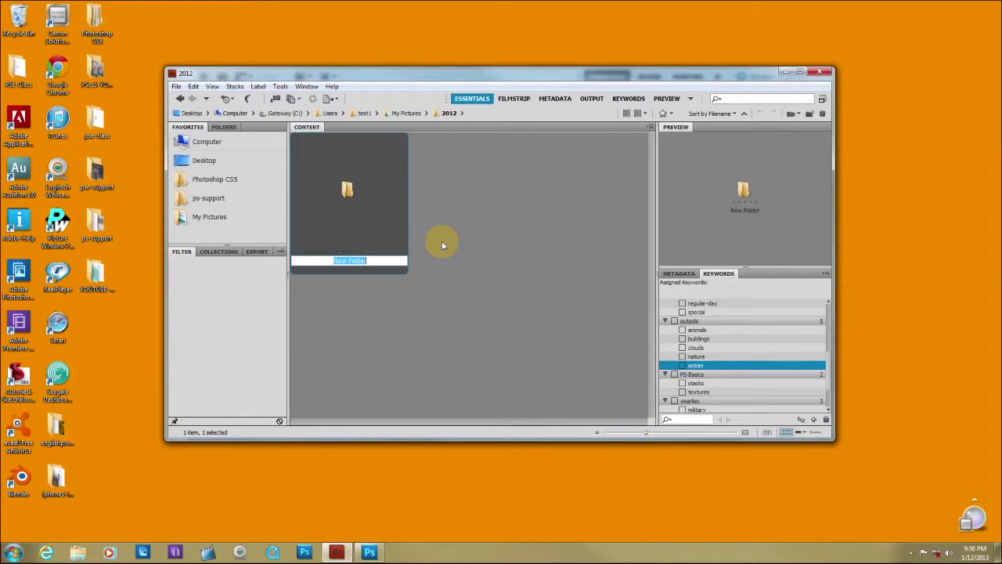
type("January")
key("Return")
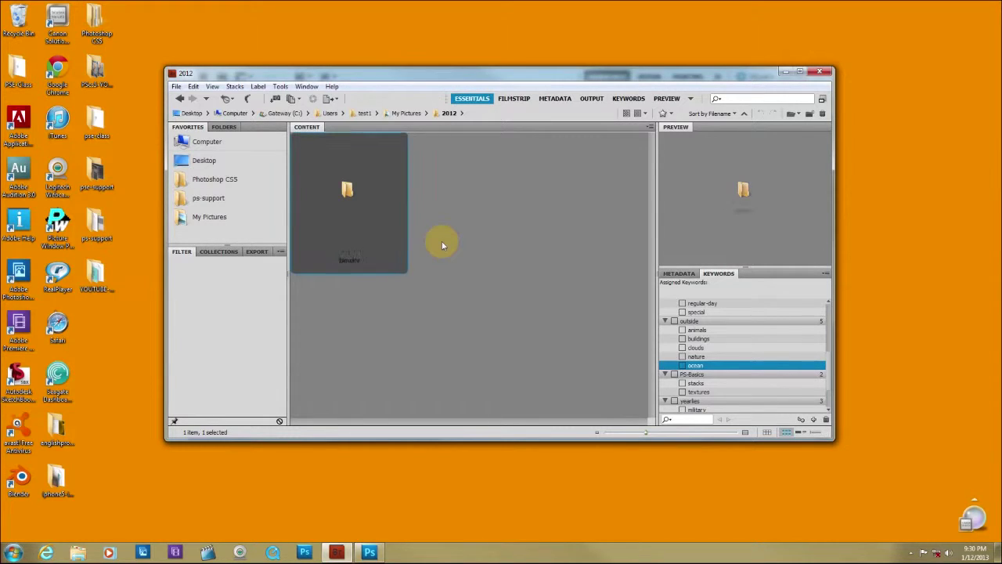
Return to My Pictures, select everything except the four folders, and move the selected files to the january folder
left_click(179, 99)
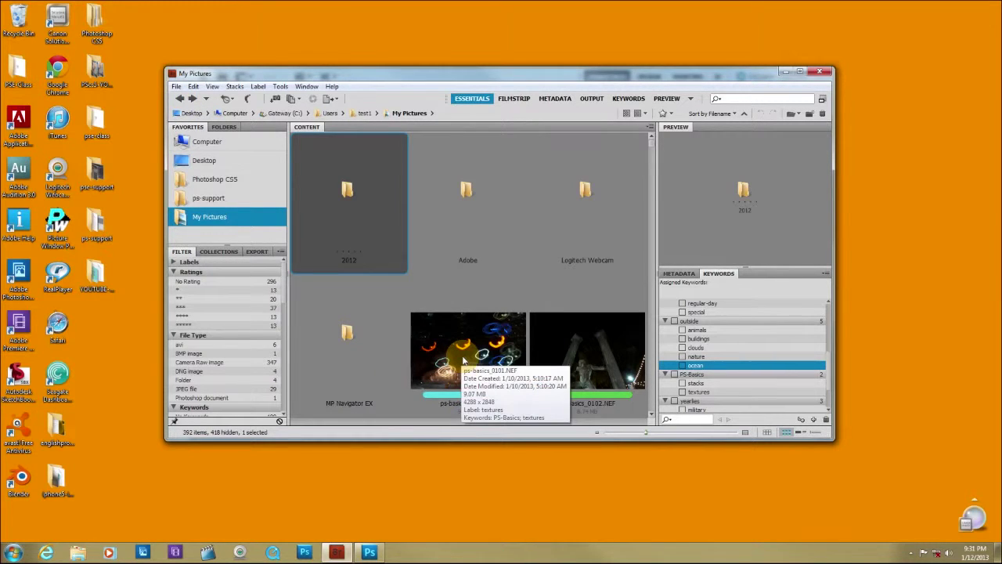
key("ctrl+a")
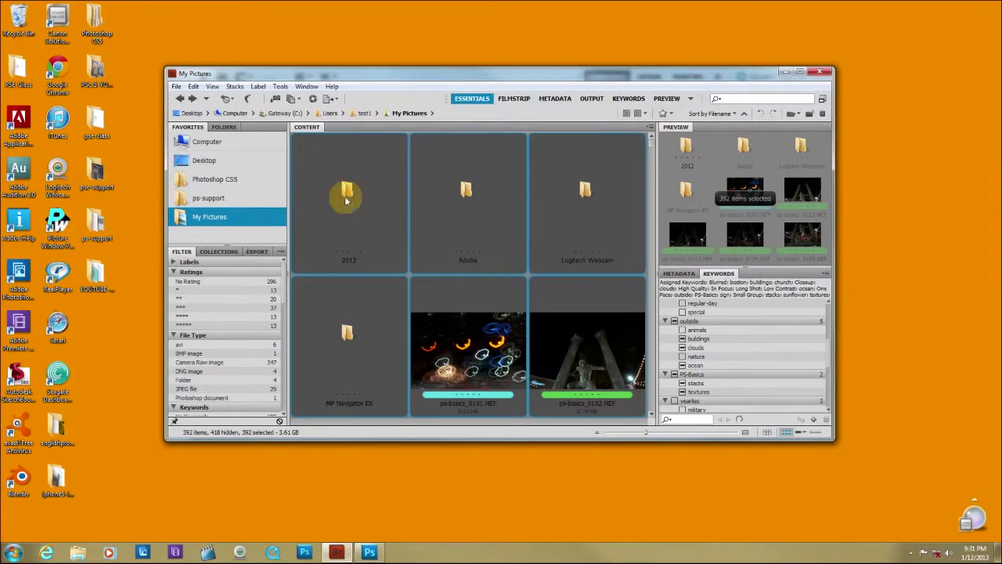
left_click(346, 194, "ctrl")
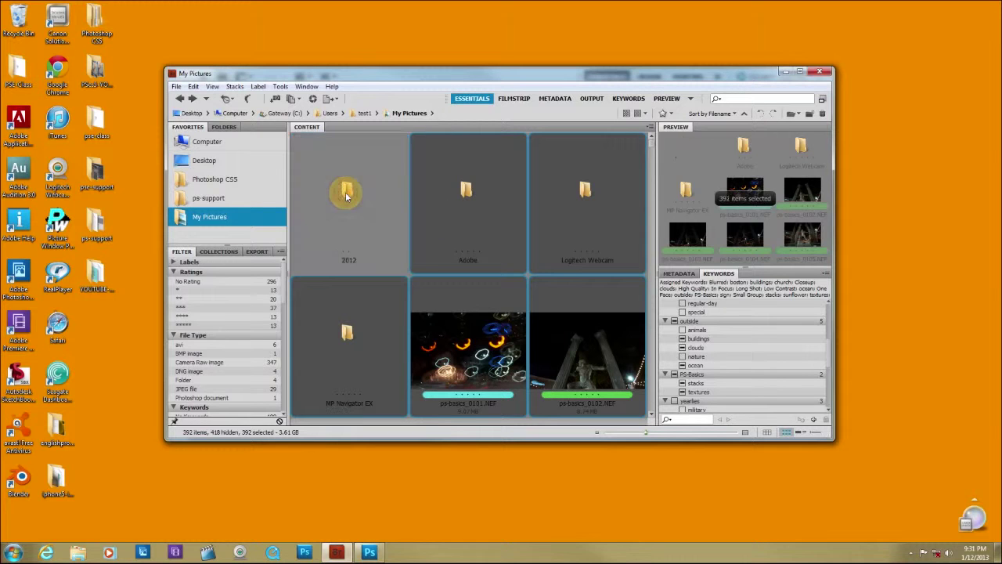
left_click(473, 192, "ctrl")
left_click(586, 186, "ctrl")
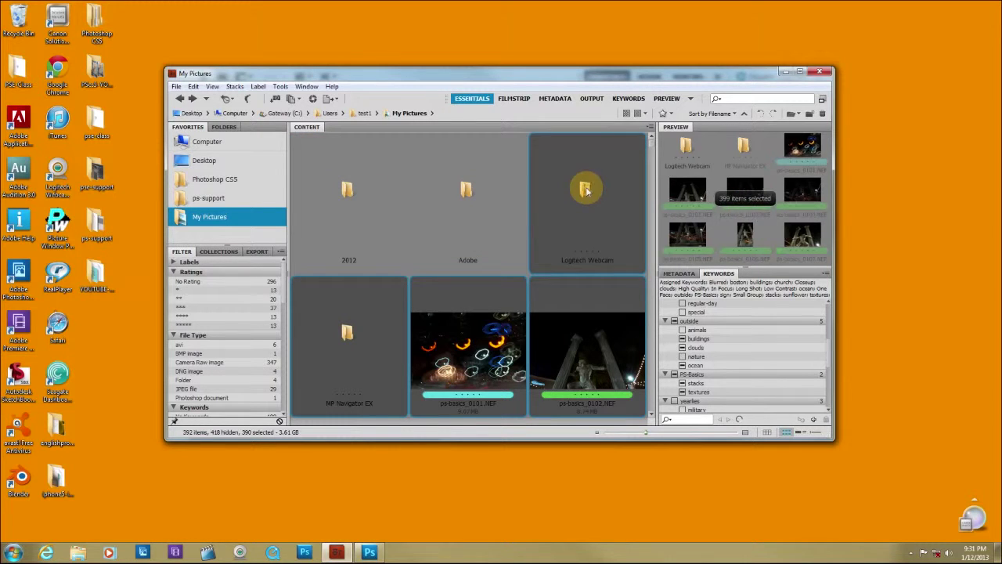
left_click(350, 336, "ctrl")
right_click(472, 343)
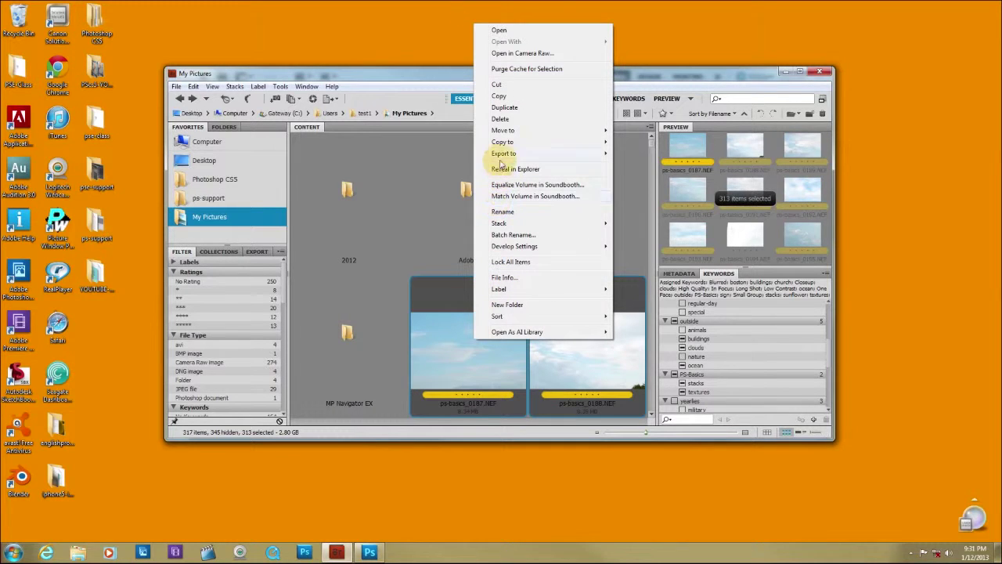
mouse_move(504, 132)
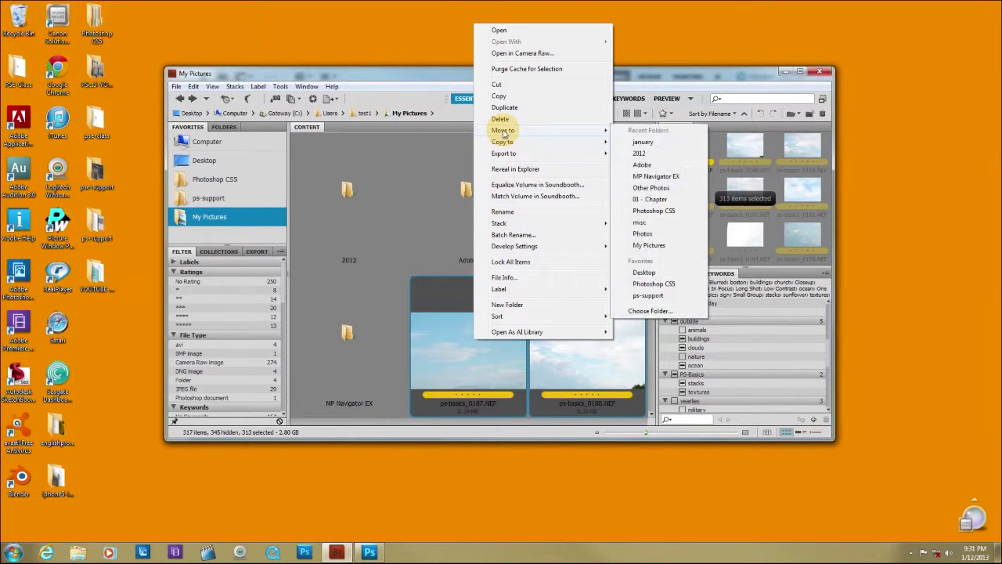
left_click(644, 144)
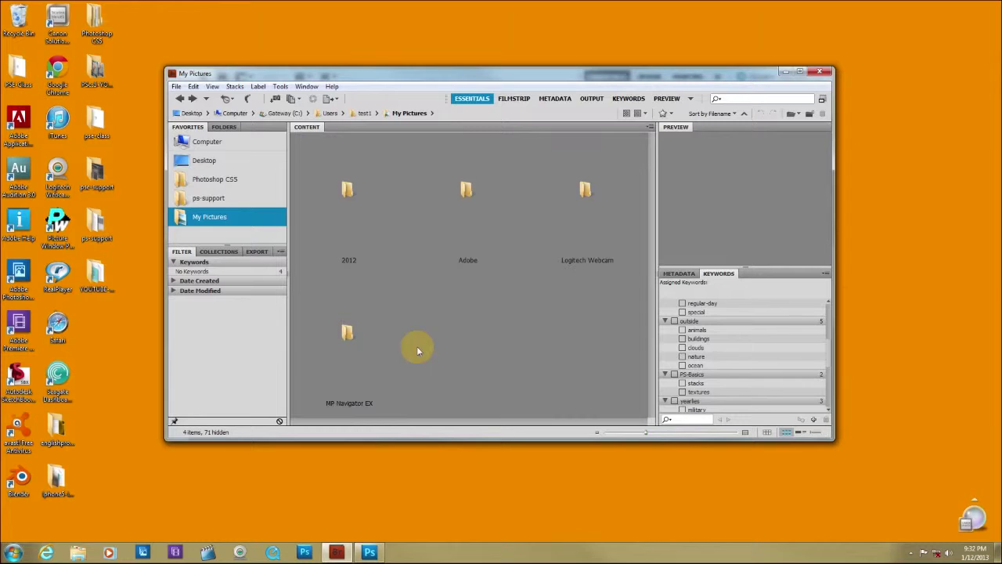
Open the january folder inside 2012 to check the moved photos
double_click(349, 193)
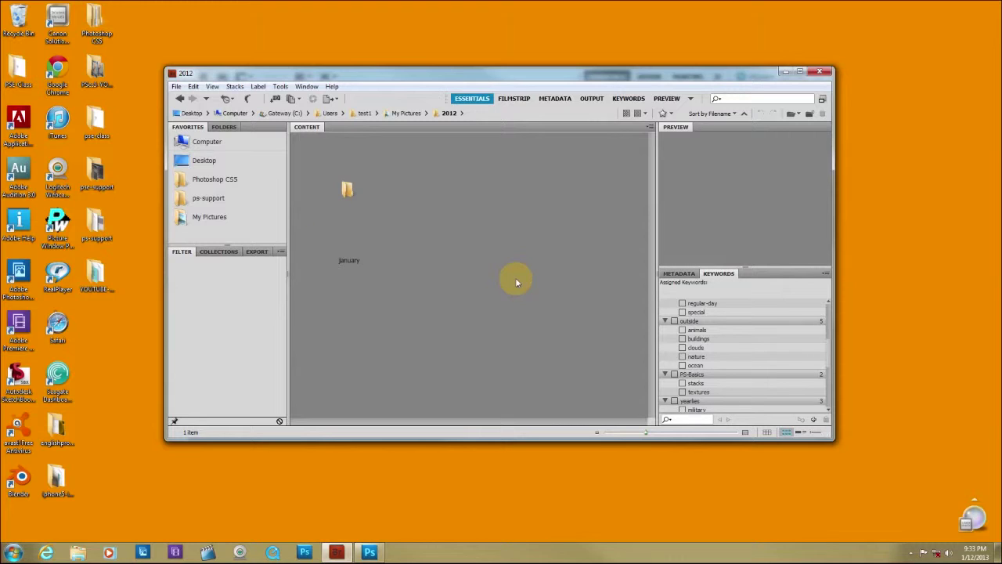
left_click(347, 192)
double_click(347, 192)
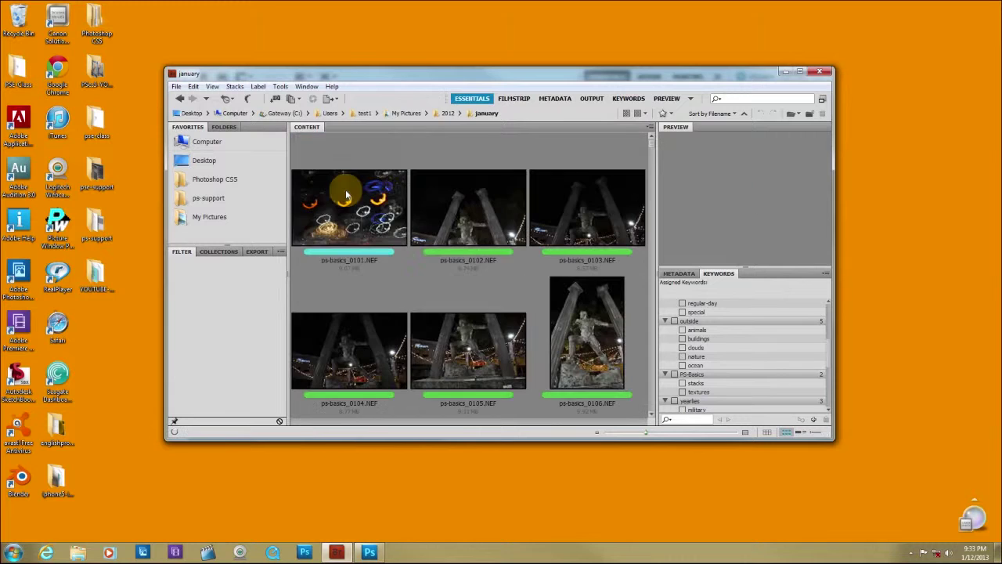